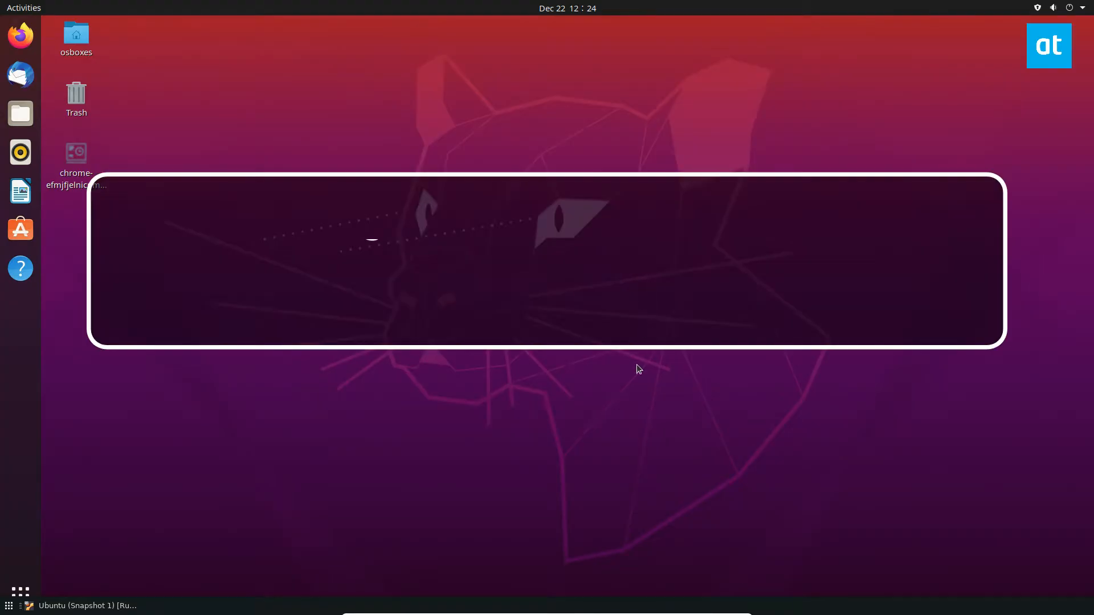
Open the Home folder from the dock and move the Files window up and to the right
click(19, 115)
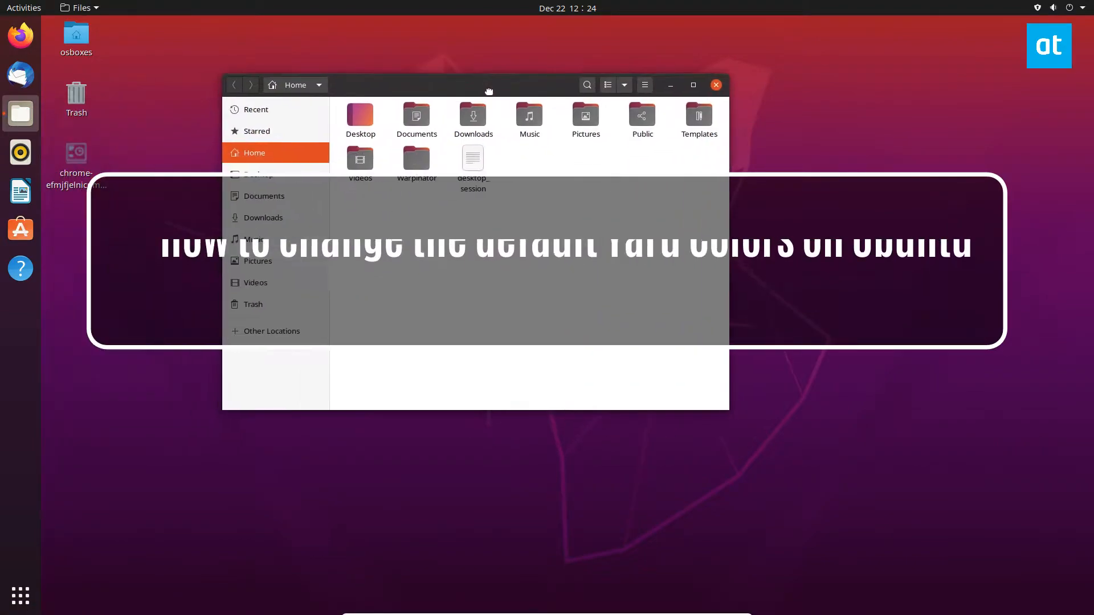
drag(320, 120, 490, 109)
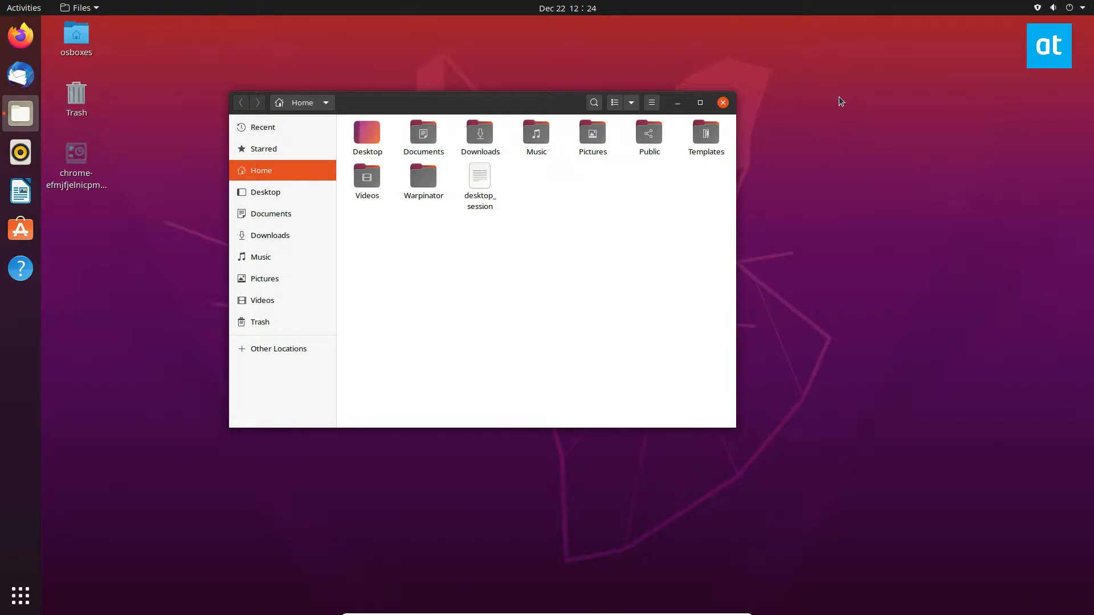
Launch Tweaks on its Appearance page showing Yaru themes, then enlarge the Files window in front
key(super)
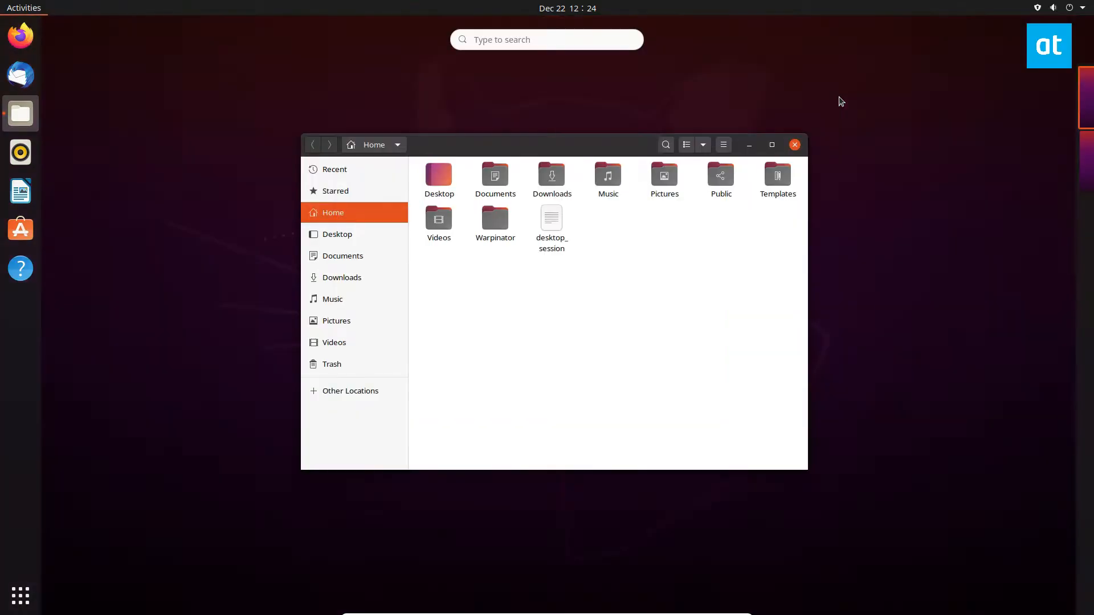
text(tweas)
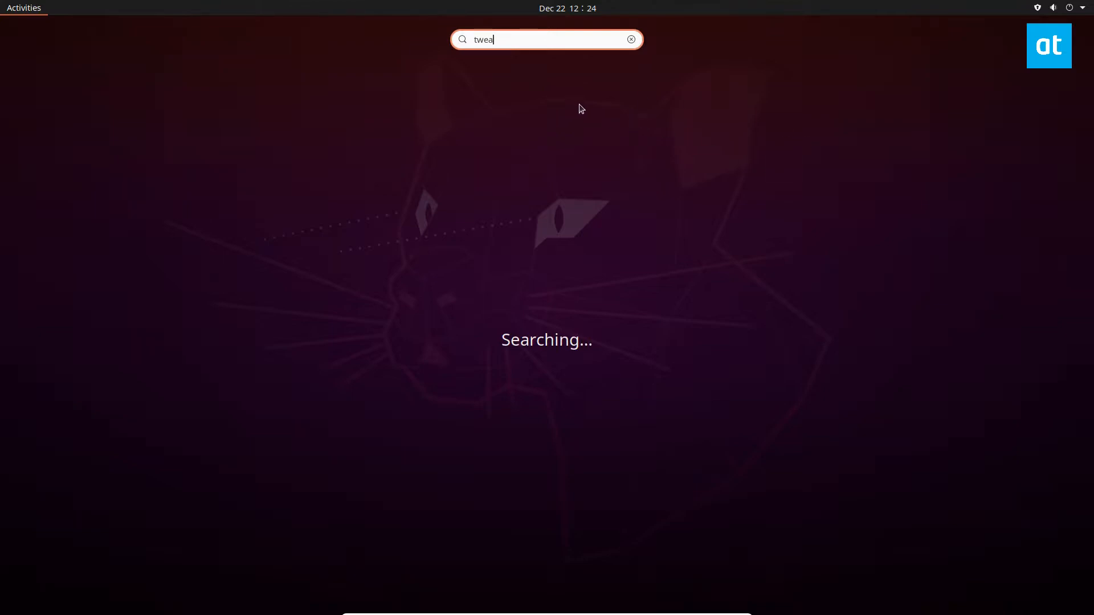
click(549, 97)
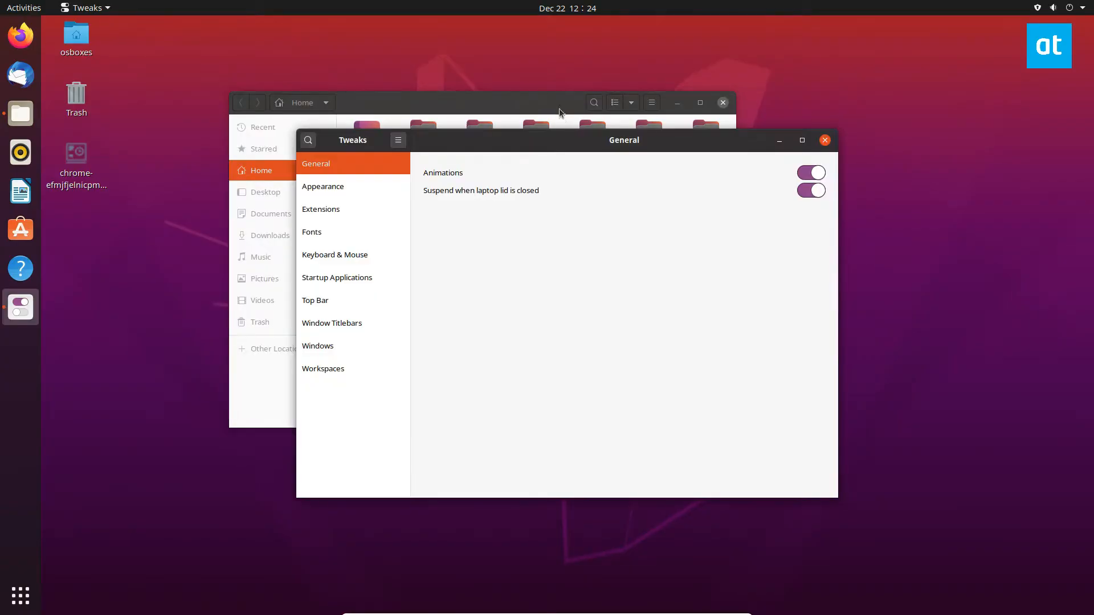
click(490, 199)
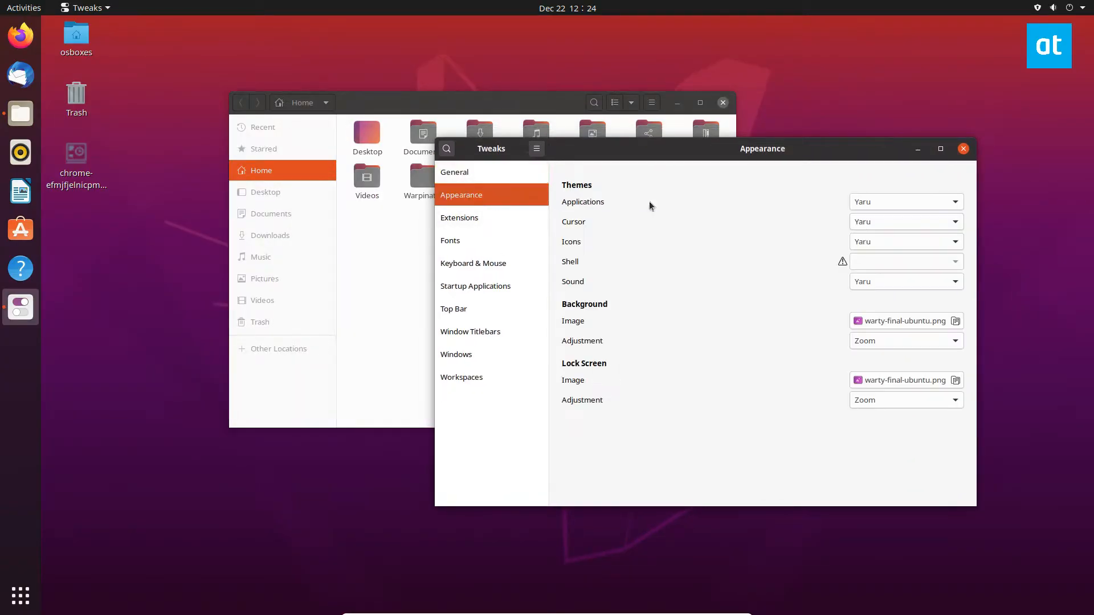
click(507, 101)
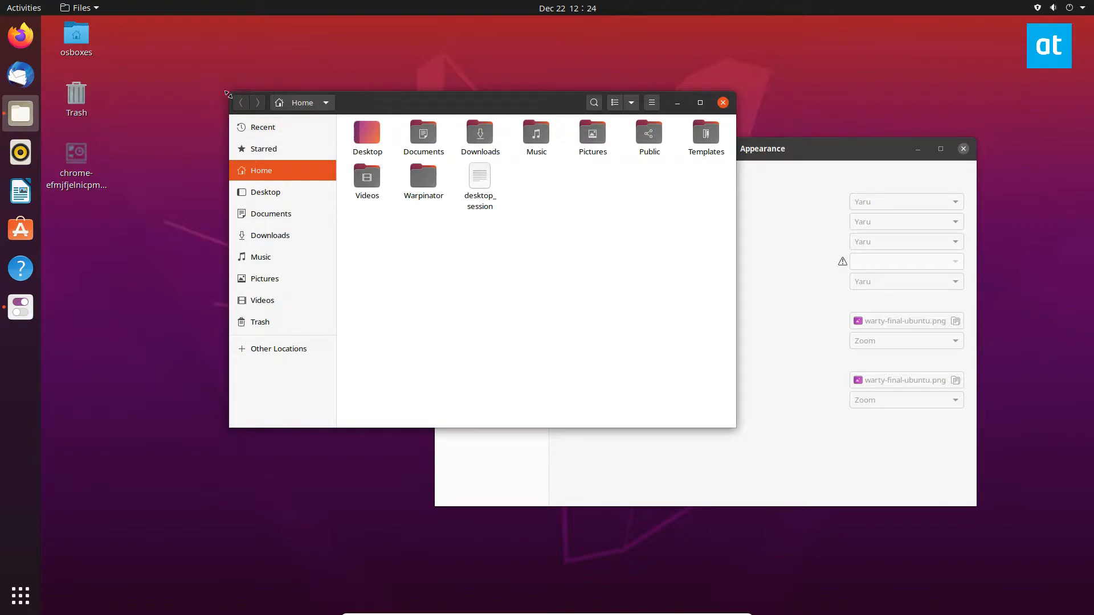
drag(227, 90, 207, 69)
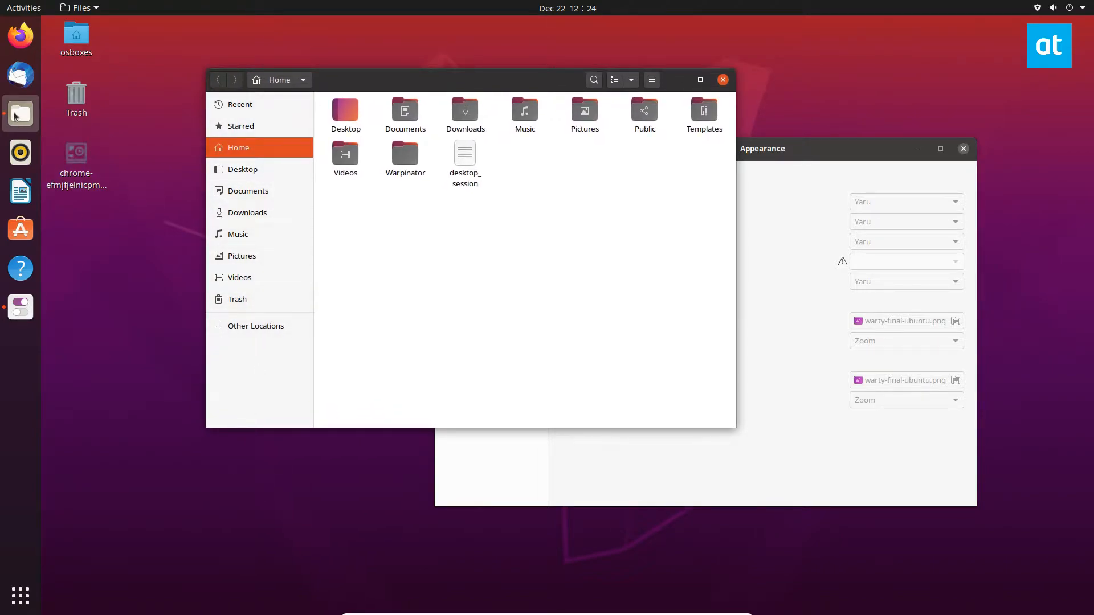
Launch a terminal placed at the lower left, refocus Tweaks, and start Firefox from the dock
click(28, 9)
text(t)
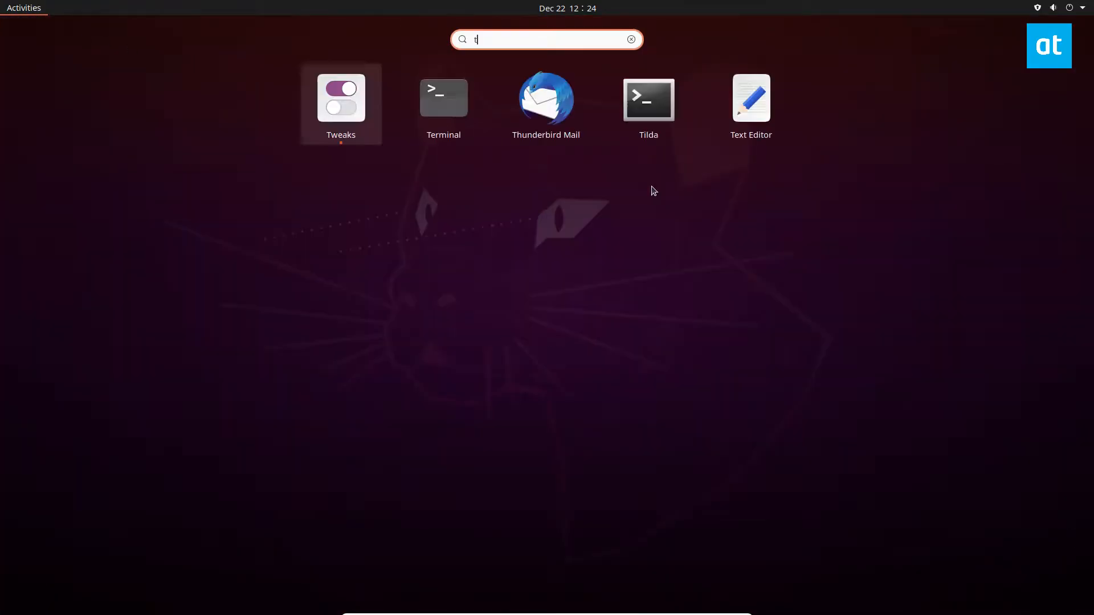
text(er)
click(394, 104)
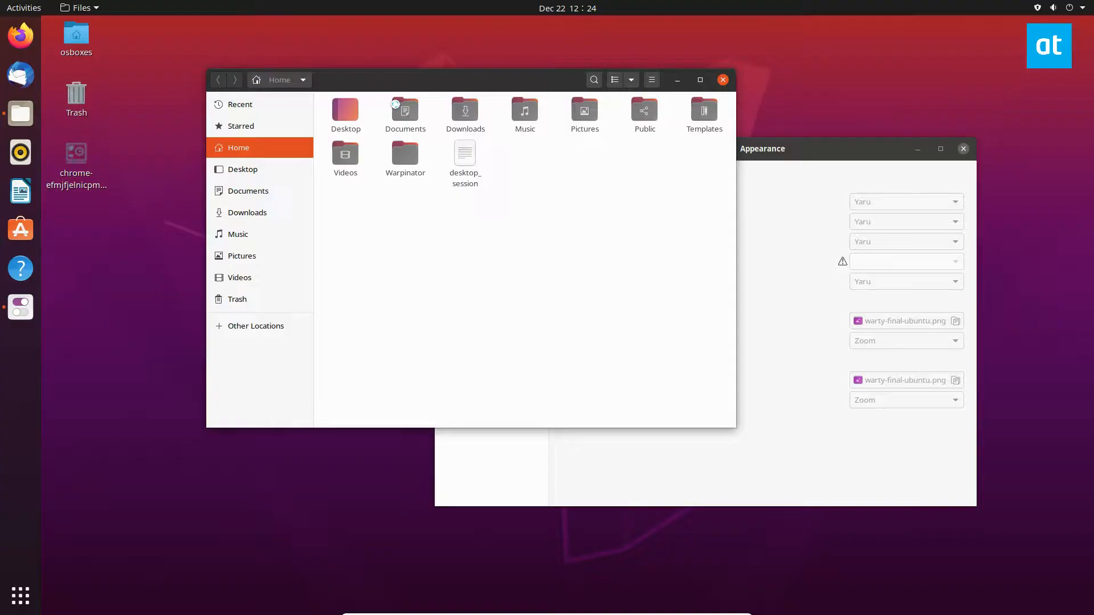
drag(251, 39, 322, 299)
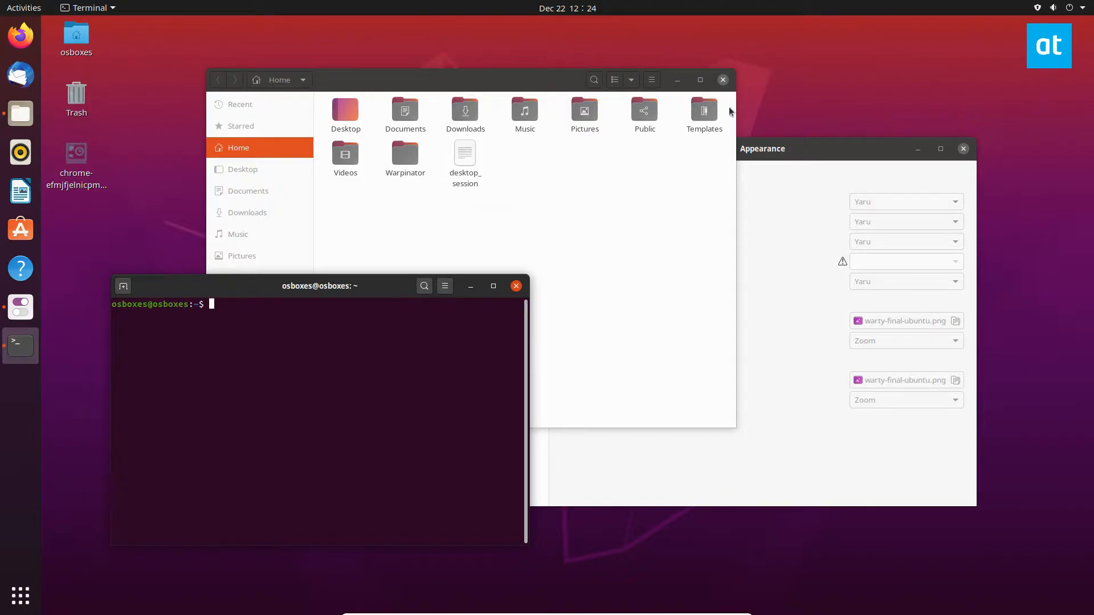
click(773, 155)
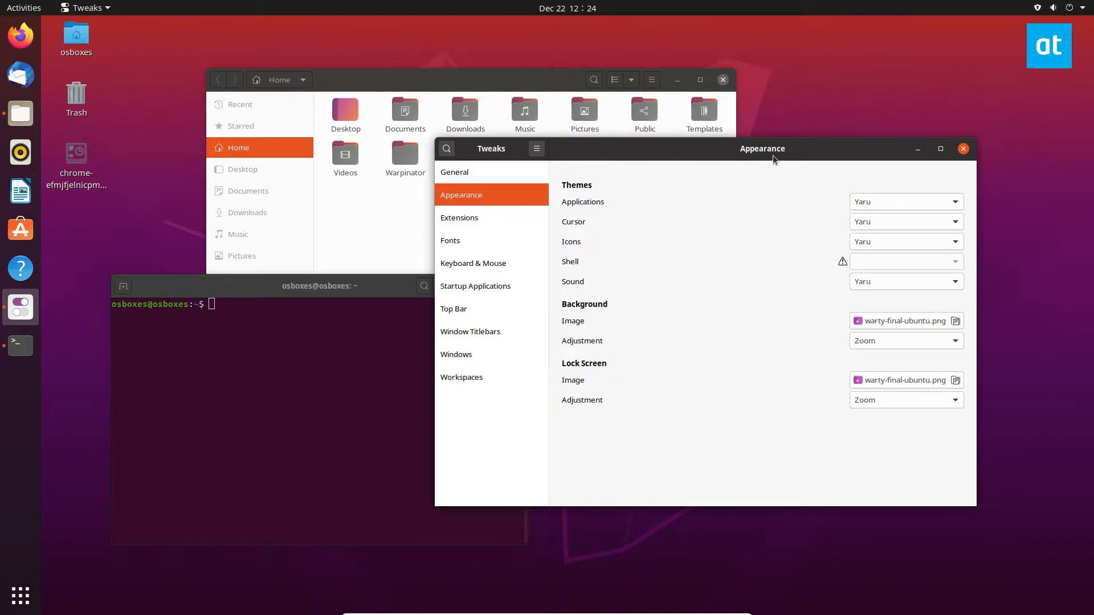
click(22, 36)
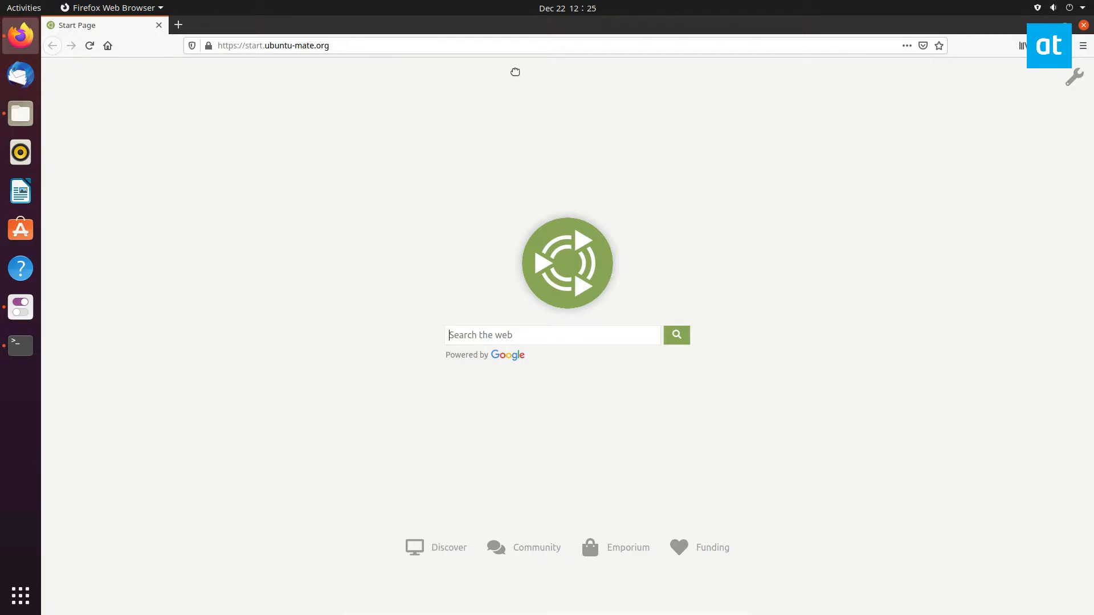
Unmaximize Firefox, dismiss the calendar popover and clear the address bar for the article URL
double_click(677, 27)
click(533, 5)
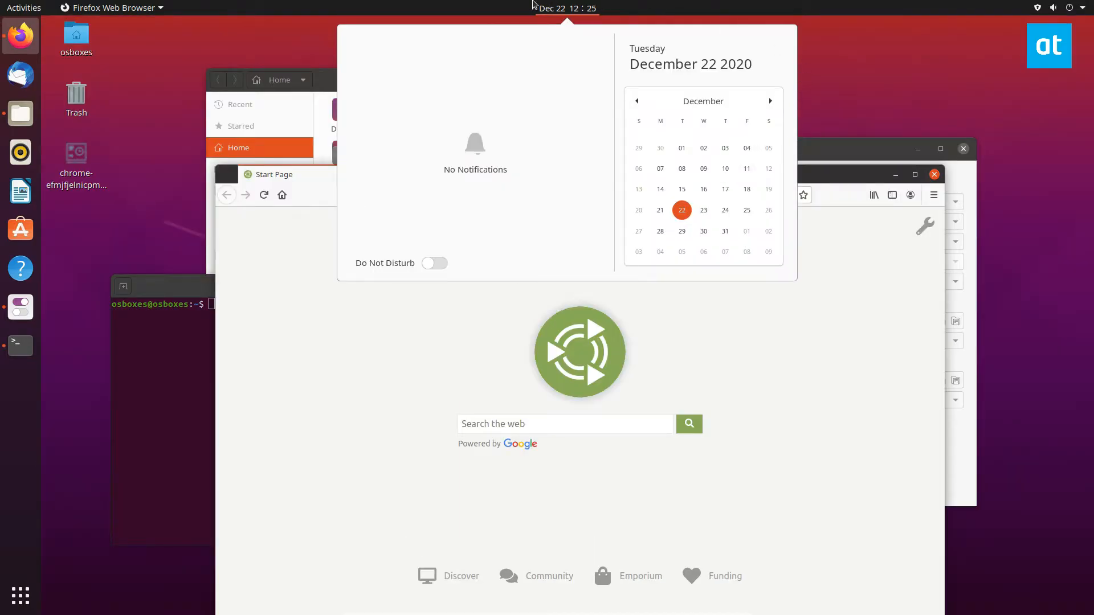
click(561, 8)
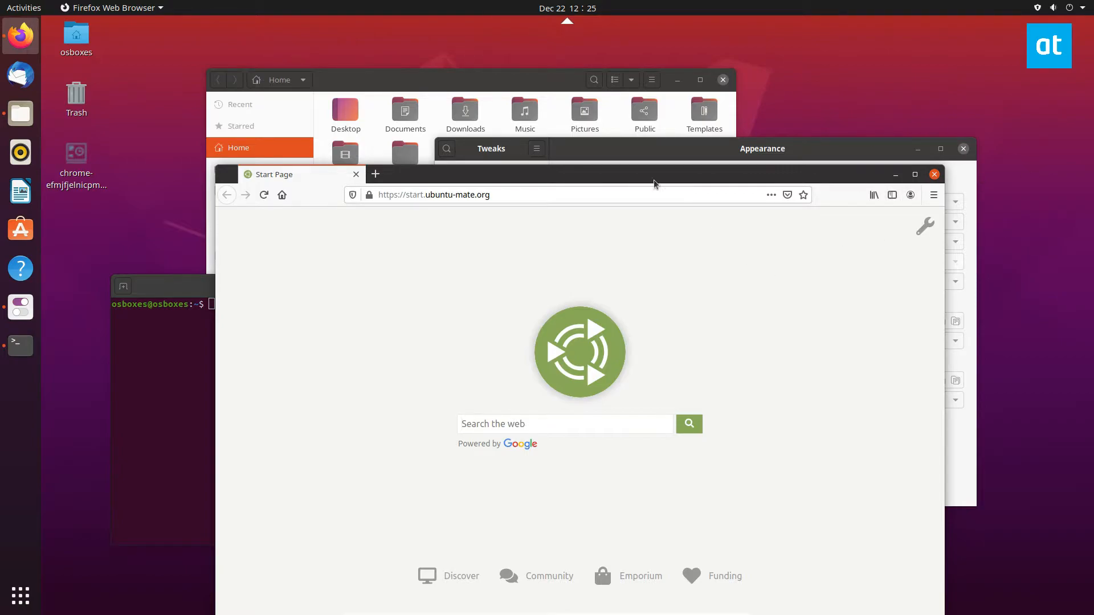
click(565, 195)
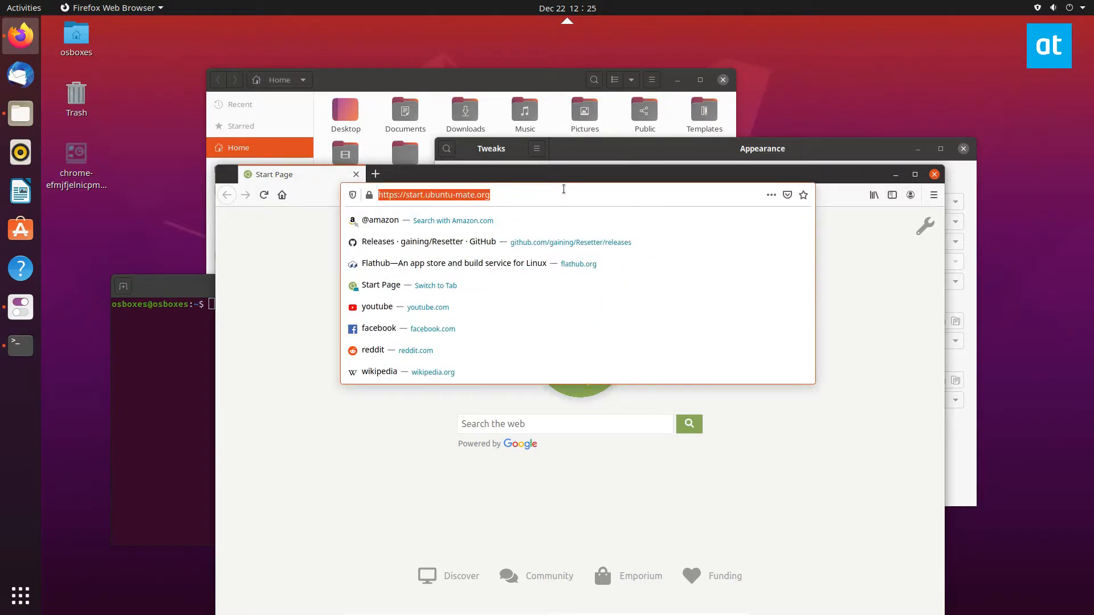
key(BackSpace)
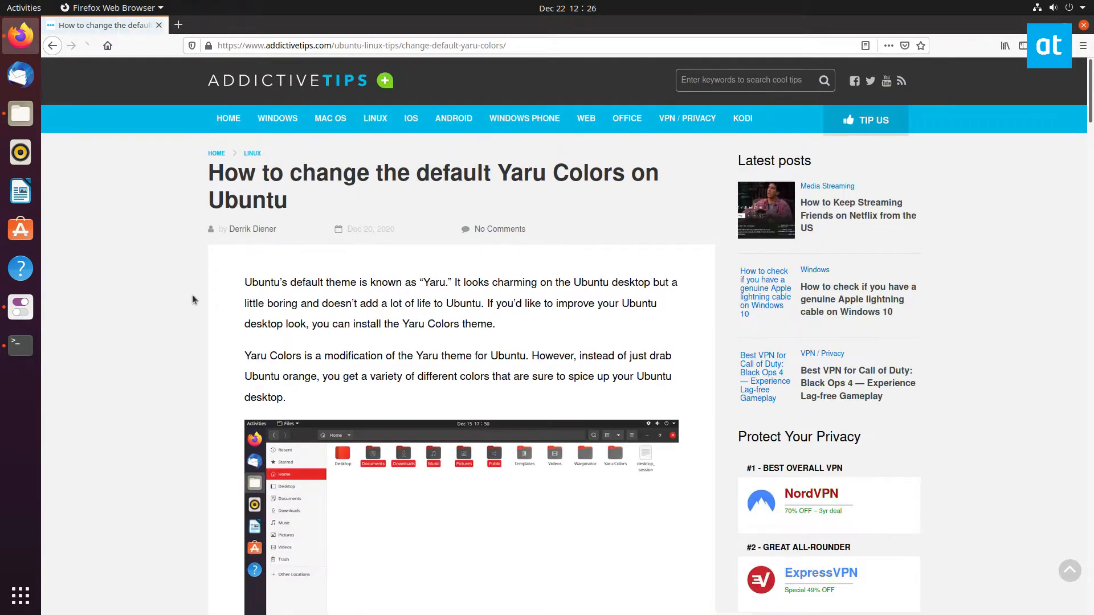
scroll(193, 300, down, 3)
scroll(192, 299, down, 3)
scroll(194, 300, down, 3)
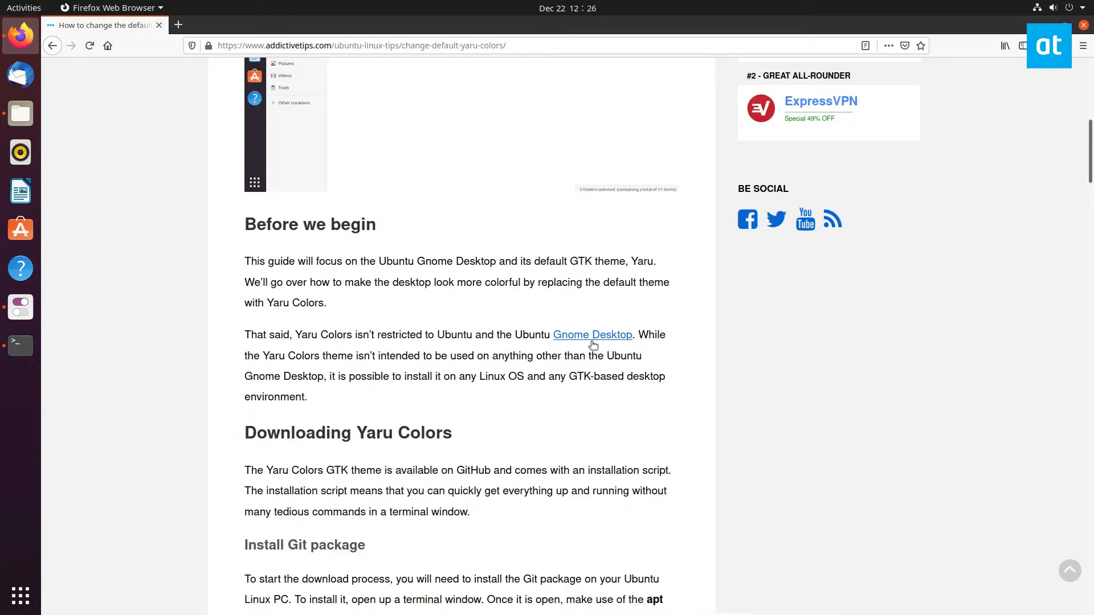
scroll(462, 293, up, 2)
scroll(448, 286, up, 4)
scroll(445, 273, up, 2)
scroll(442, 253, down, 1)
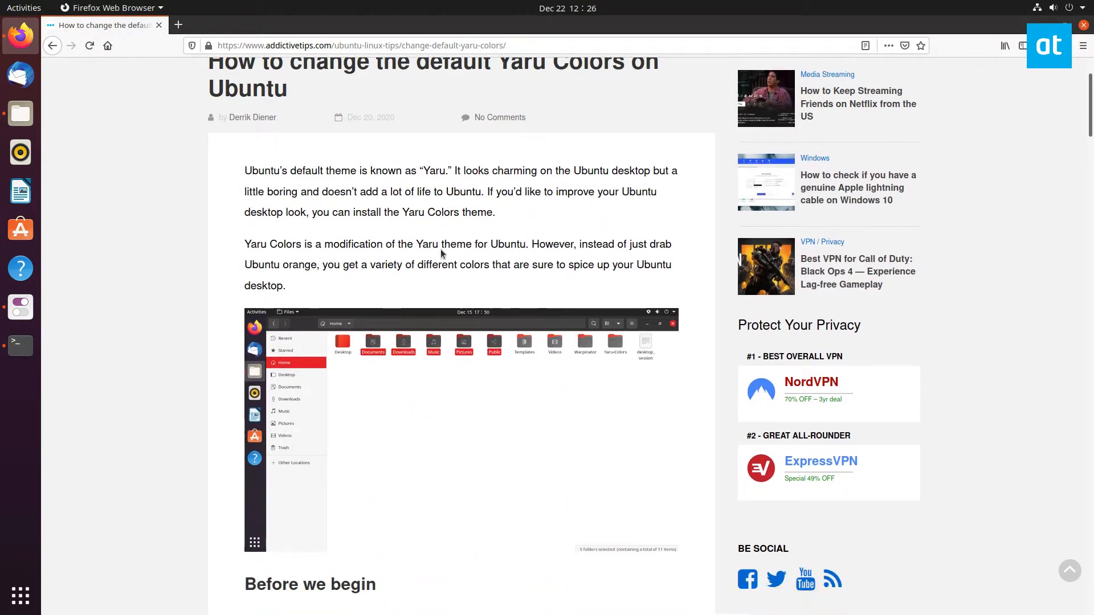
scroll(442, 253, down, 8)
scroll(454, 252, down, 3)
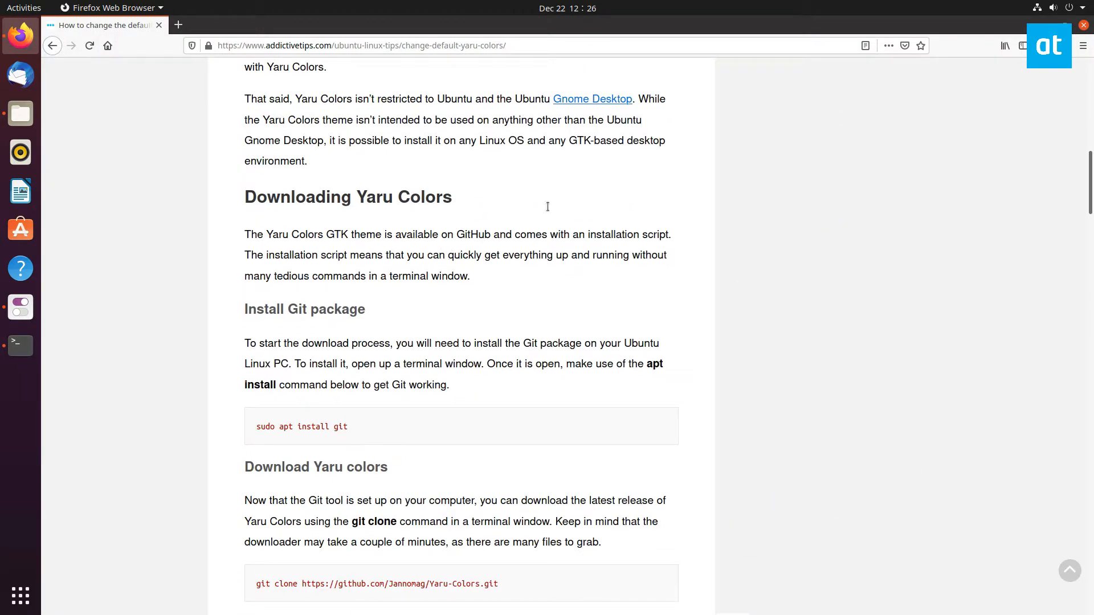
scroll(569, 295, down, 2)
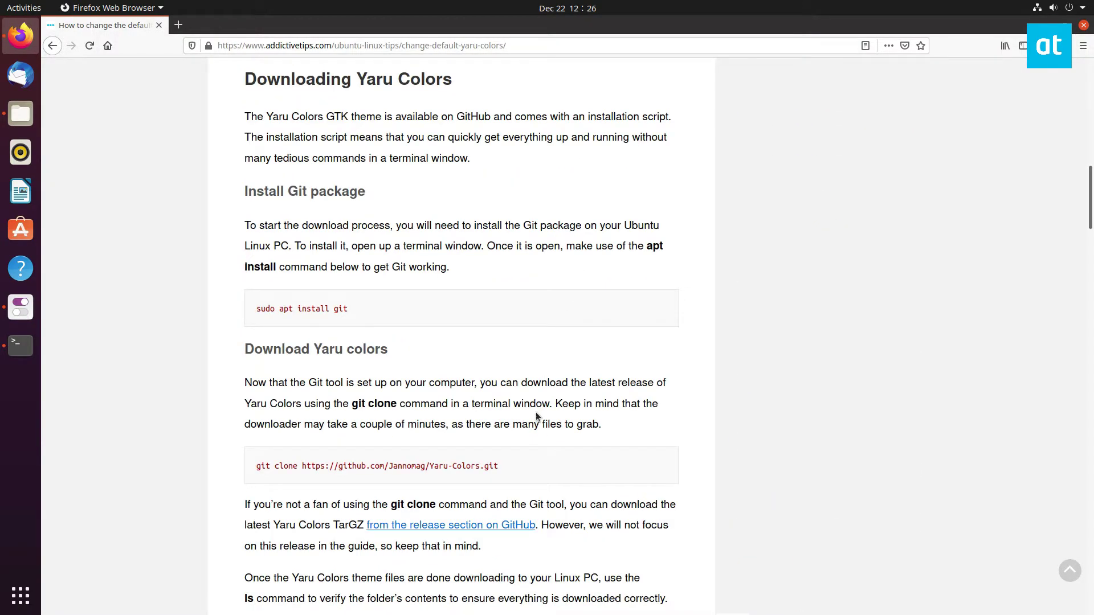
Open the article's GitHub release link in a new tab via its context menu
right_click(497, 530)
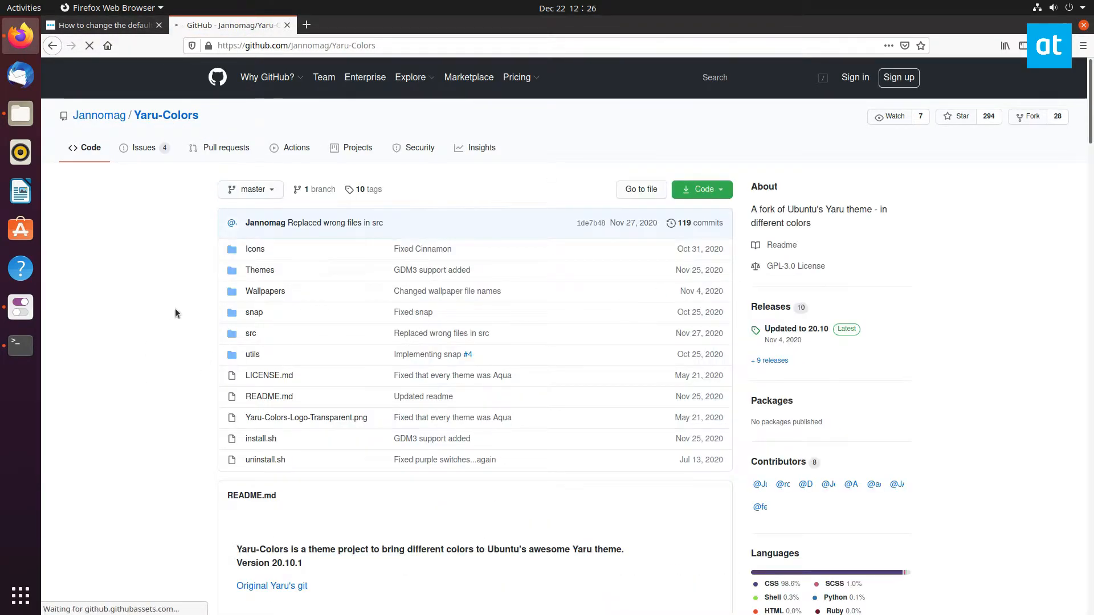
scroll(177, 312, down, 5)
scroll(177, 313, down, 3)
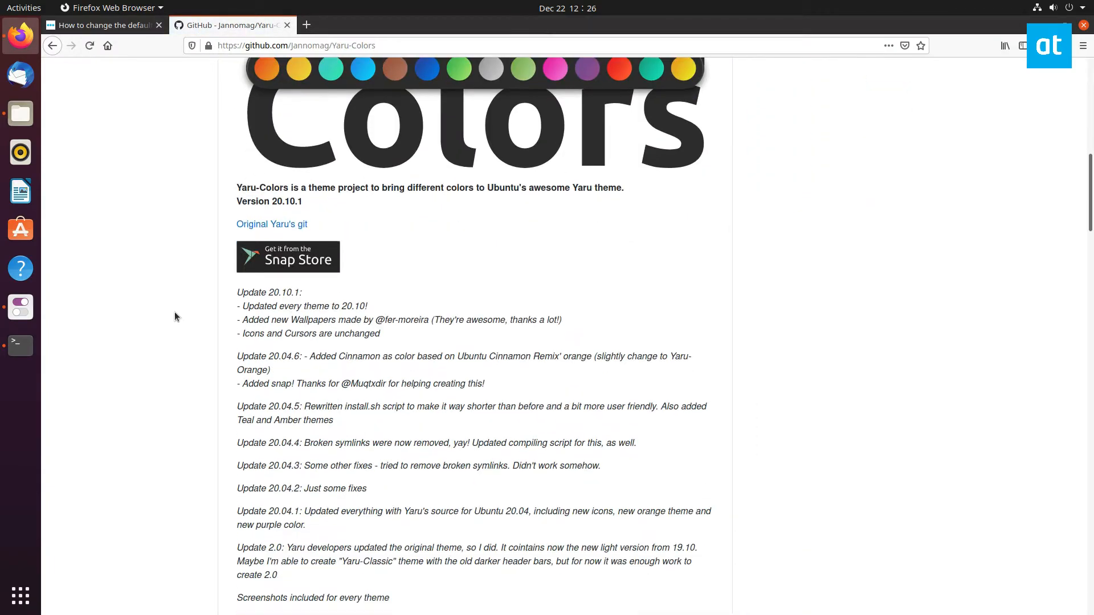
scroll(175, 314, down, 3)
scroll(173, 311, down, 4)
scroll(174, 308, down, 3)
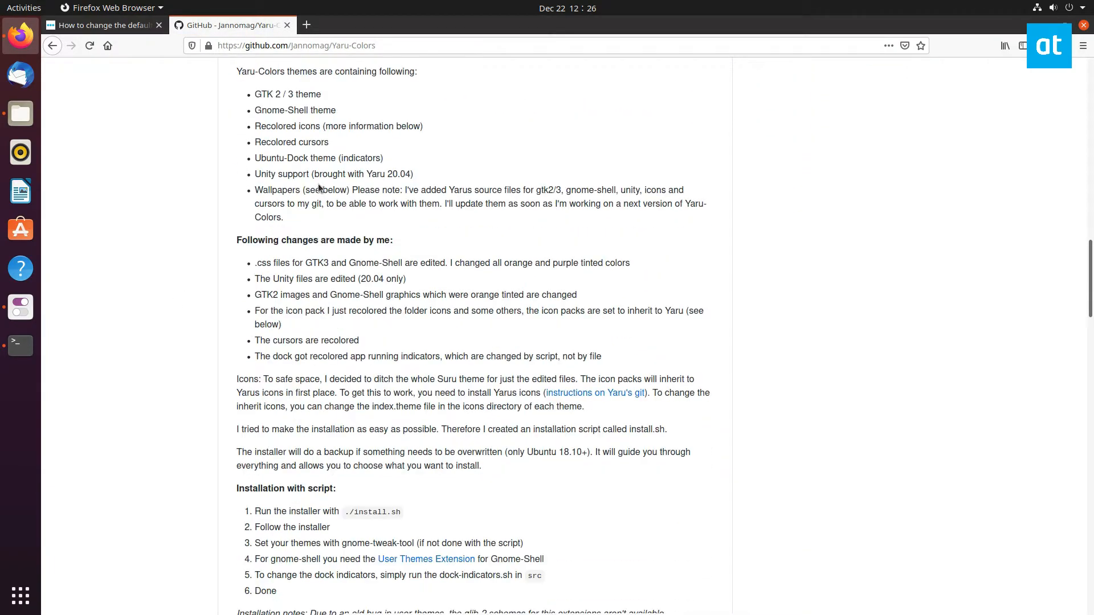
scroll(315, 178, down, 3)
scroll(334, 242, down, 3)
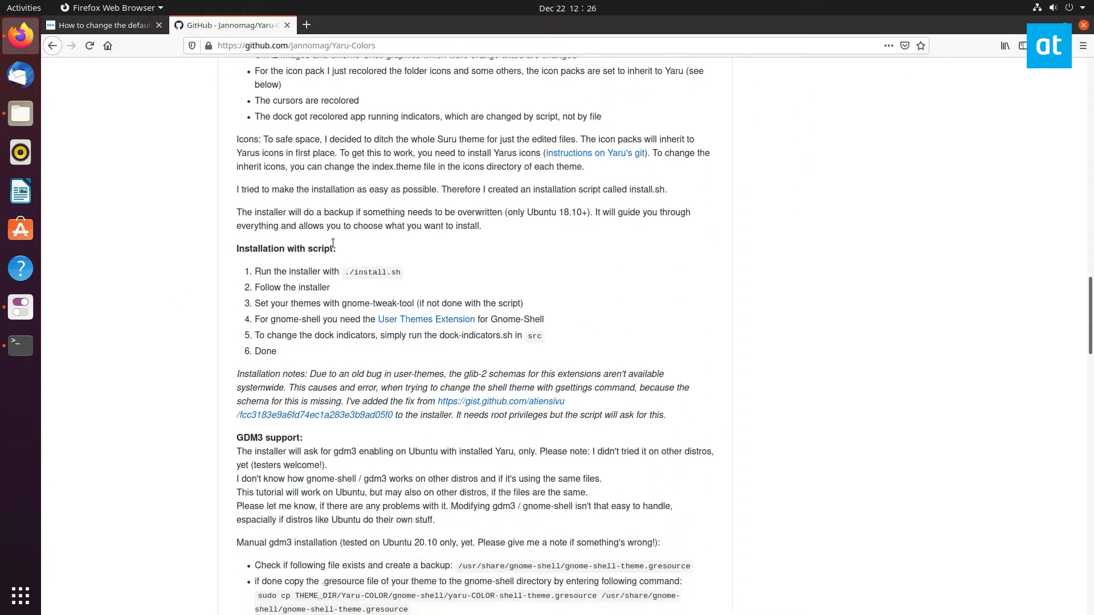
scroll(340, 246, down, 2)
scroll(339, 240, down, 2)
scroll(339, 240, down, 5)
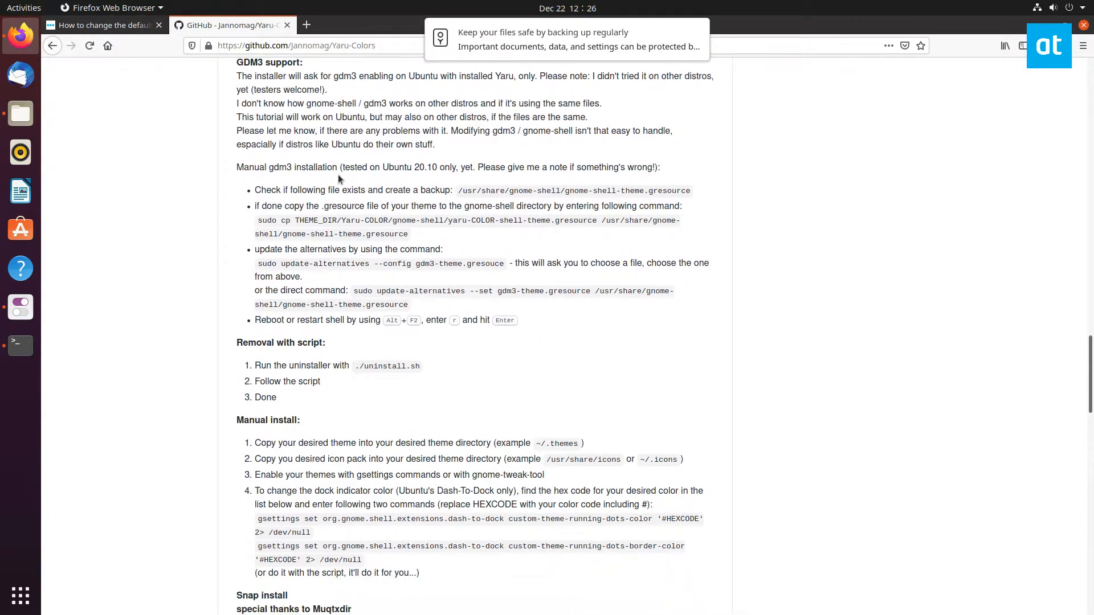
Switch back to the Yaru Colors article tab after reading the README install steps
click(90, 25)
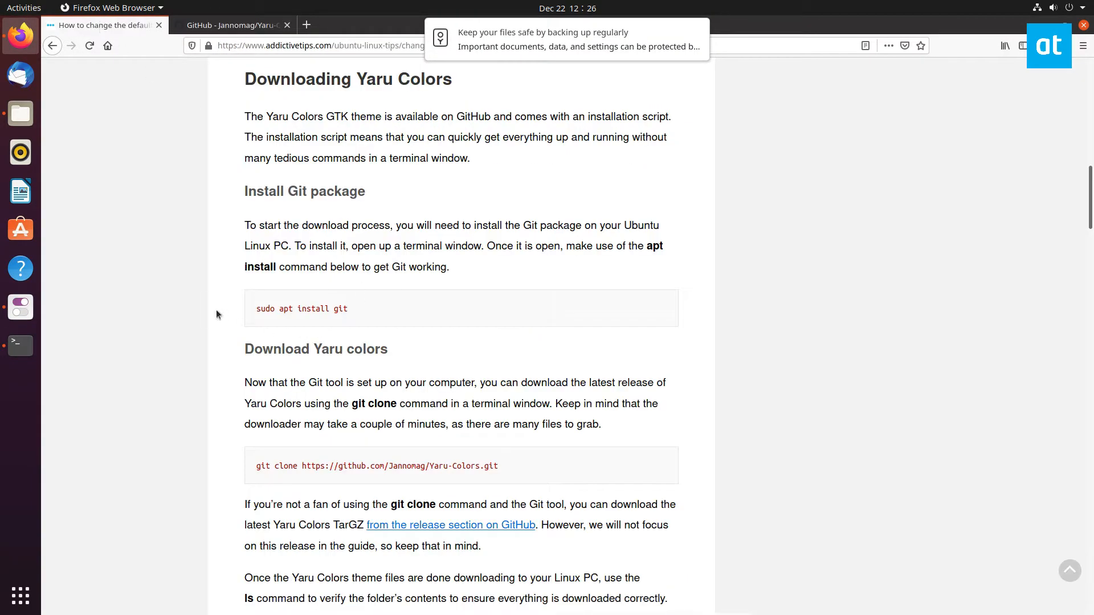
scroll(172, 325, up, 2)
Bring up the terminal at the upper right and confirm git is installed, clearing the output
click(21, 344)
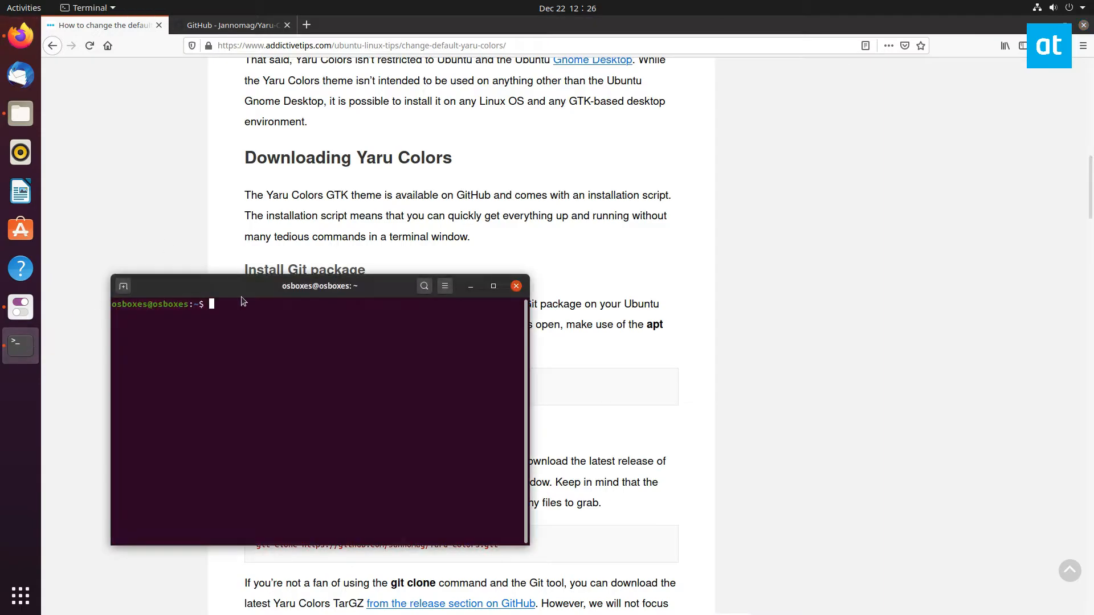
drag(242, 301, 698, 92)
text(git)
key(Return)
text(clear)
key(Return)
text(it)
key(Return)
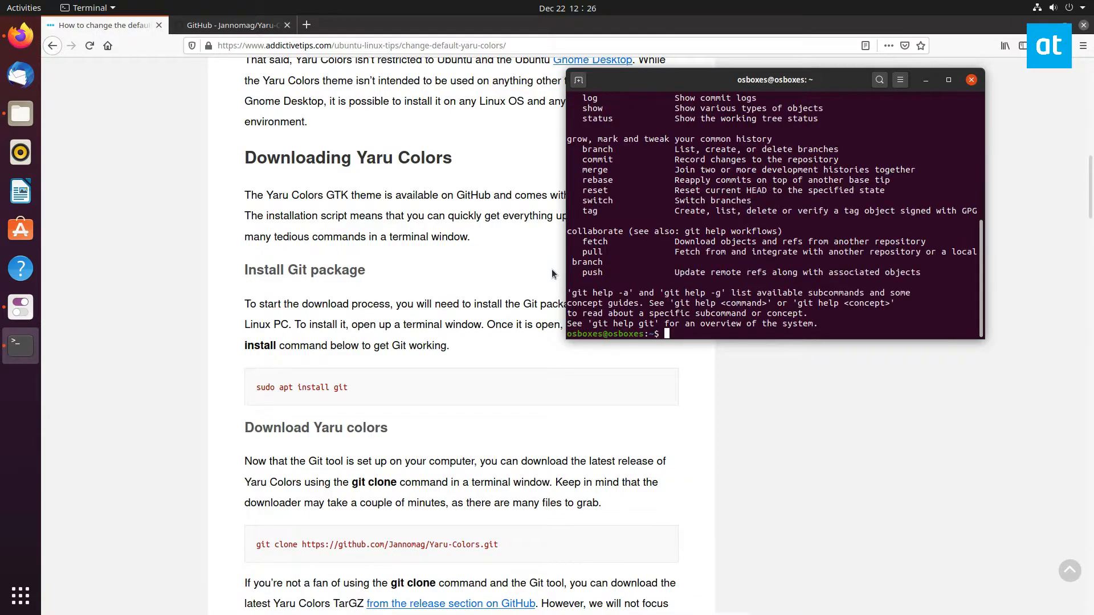
text(lear)
key(Return)
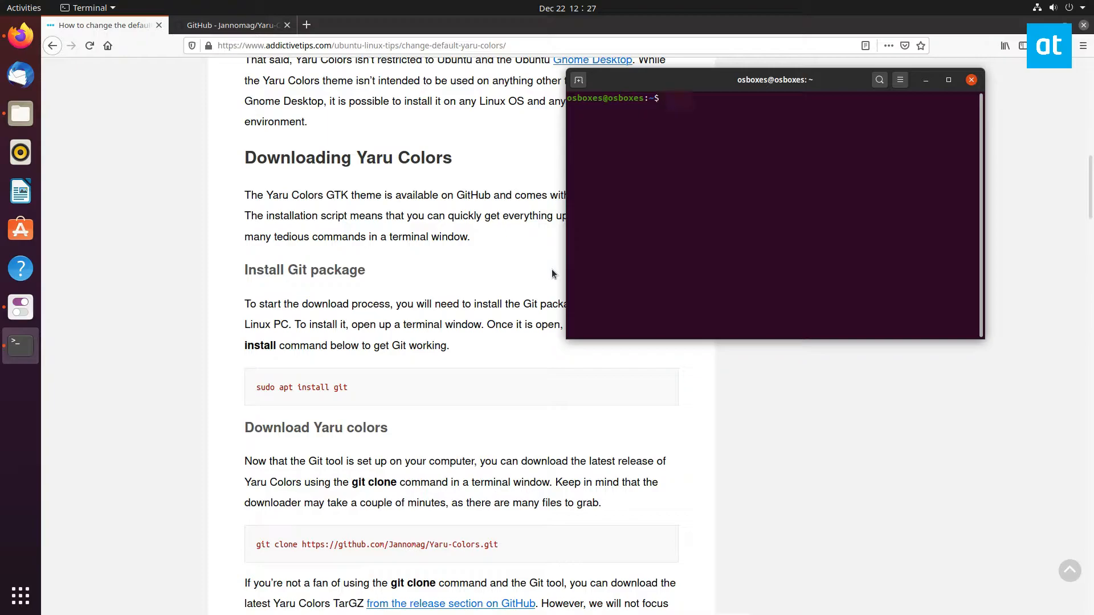
scroll(497, 425, down, 1)
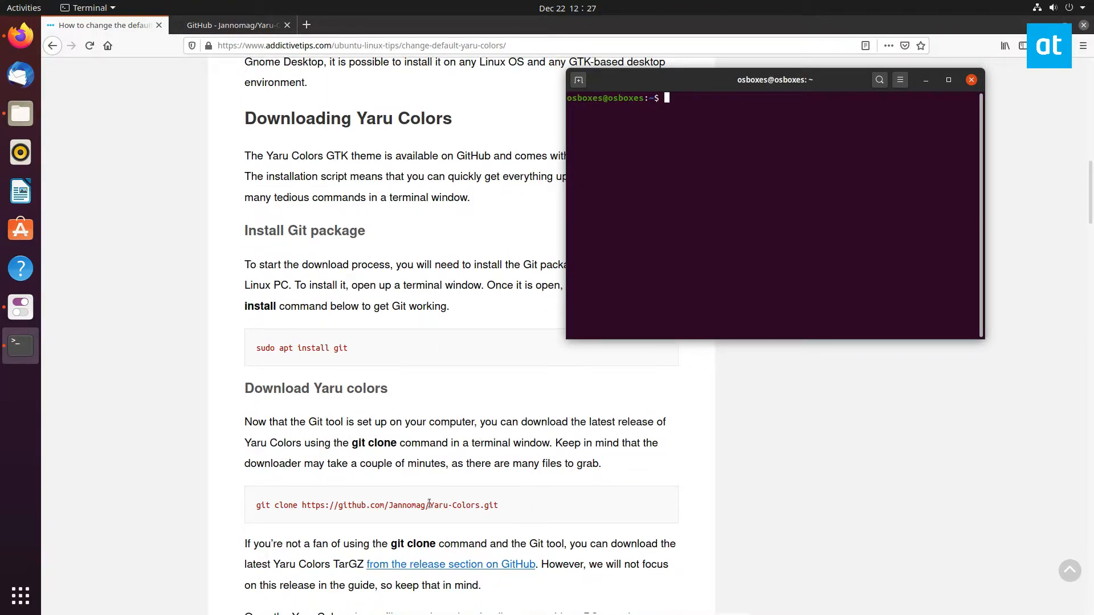
Copy the git clone command from the article and run it to clone Jannomag/Yaru-Colors
drag(499, 505, 255, 505)
click(20, 345)
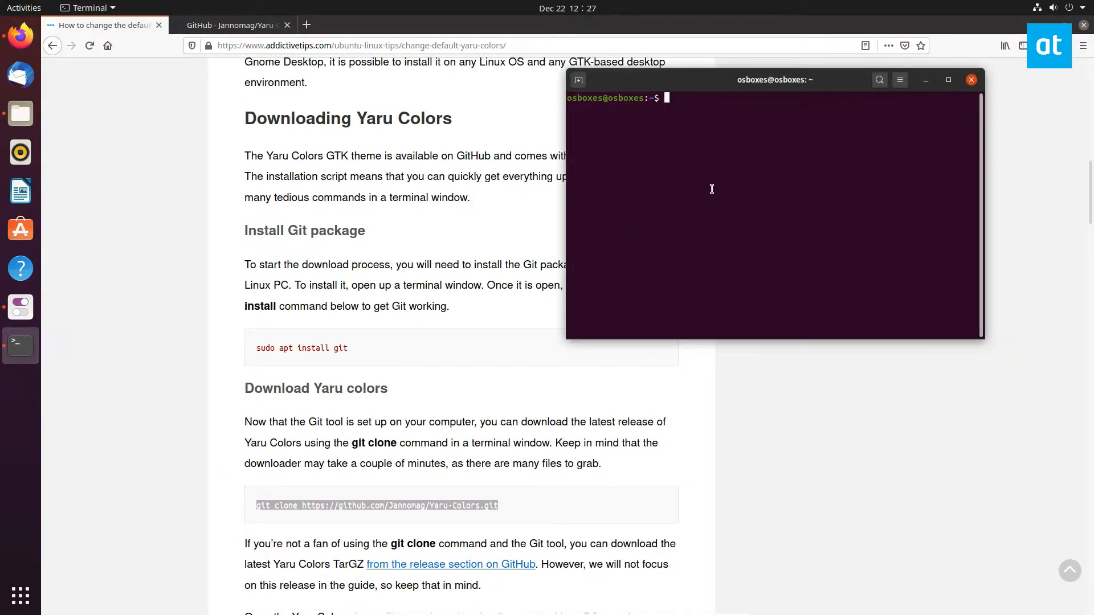
text(git clone https://github.com/Jannomag/Yaru-Colors.git)
key(Return)
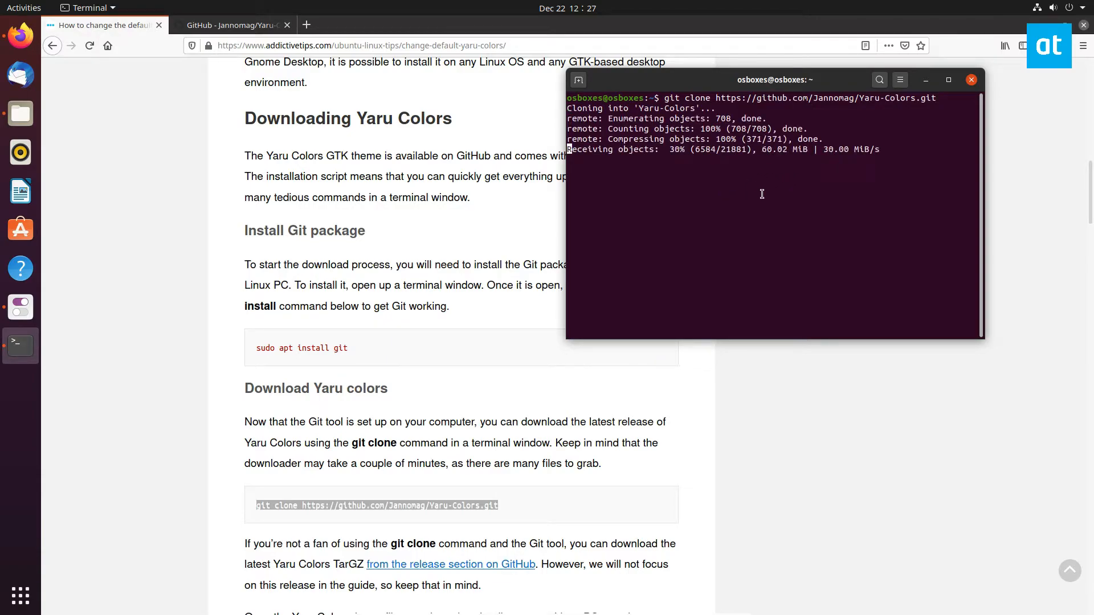
View the Yaru-Colors 'Updated to 20.10' release page on GitHub, then return to the article tab
click(259, 31)
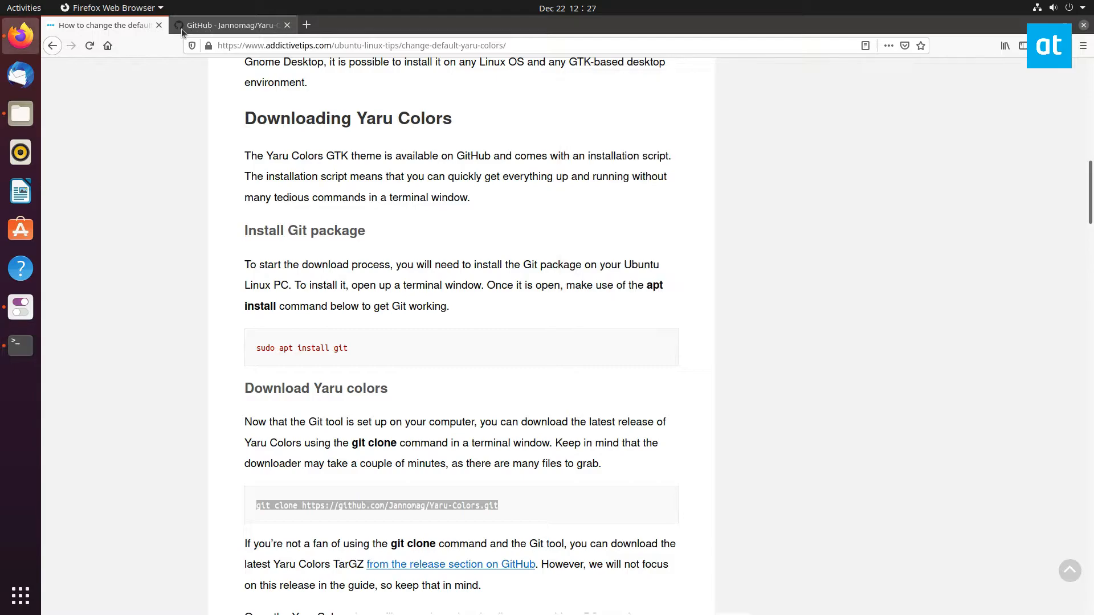
scroll(188, 334, up, 5)
scroll(201, 316, up, 5)
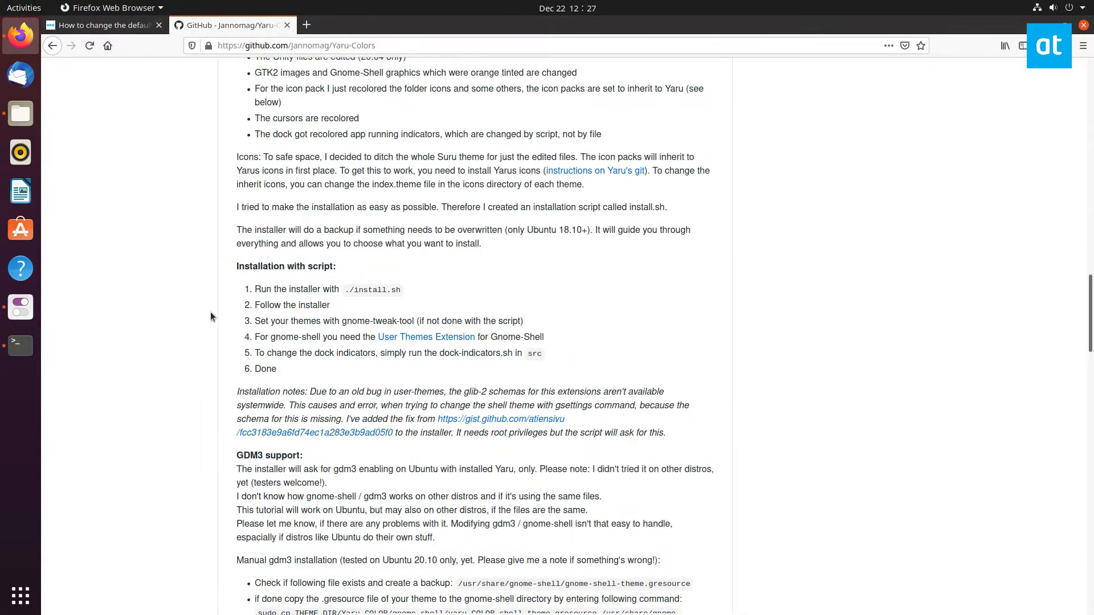
scroll(214, 314, up, 5)
scroll(218, 318, up, 4)
scroll(221, 319, up, 3)
scroll(225, 315, up, 5)
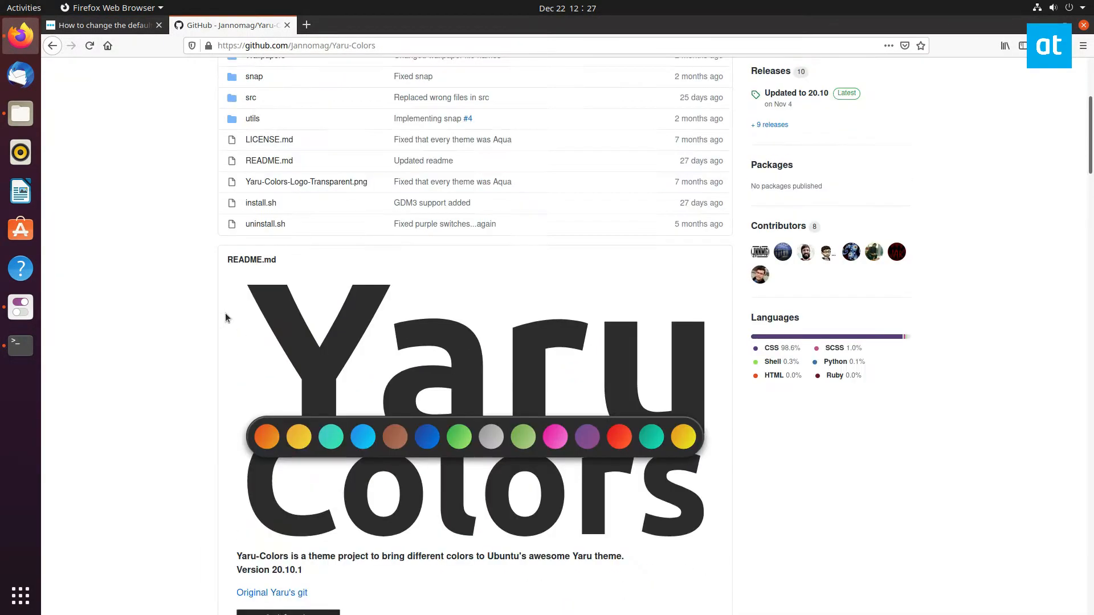
scroll(226, 316, up, 3)
click(808, 292)
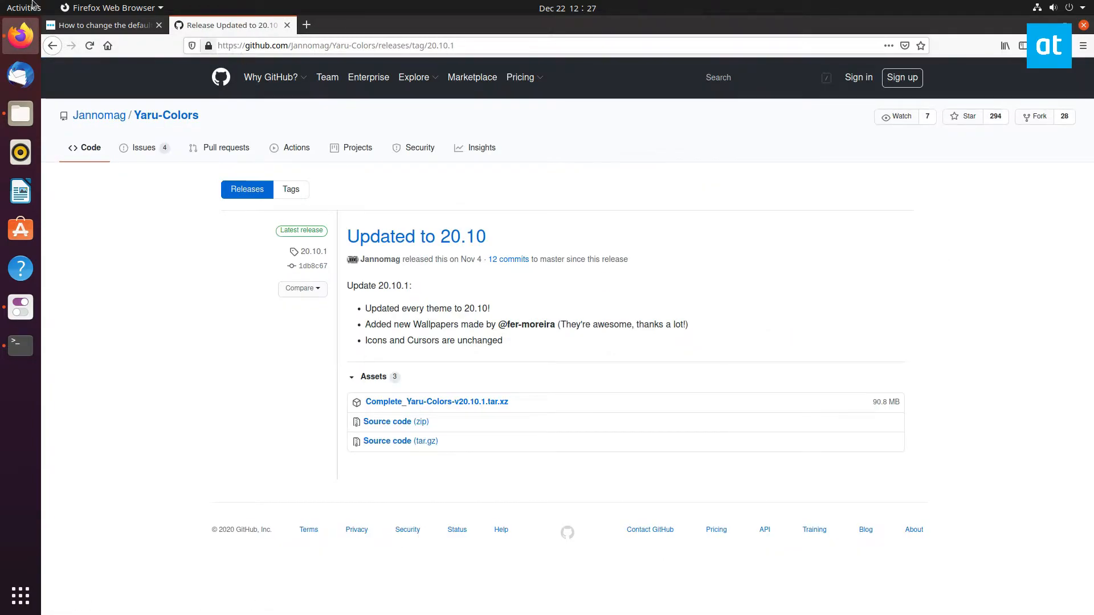
click(90, 24)
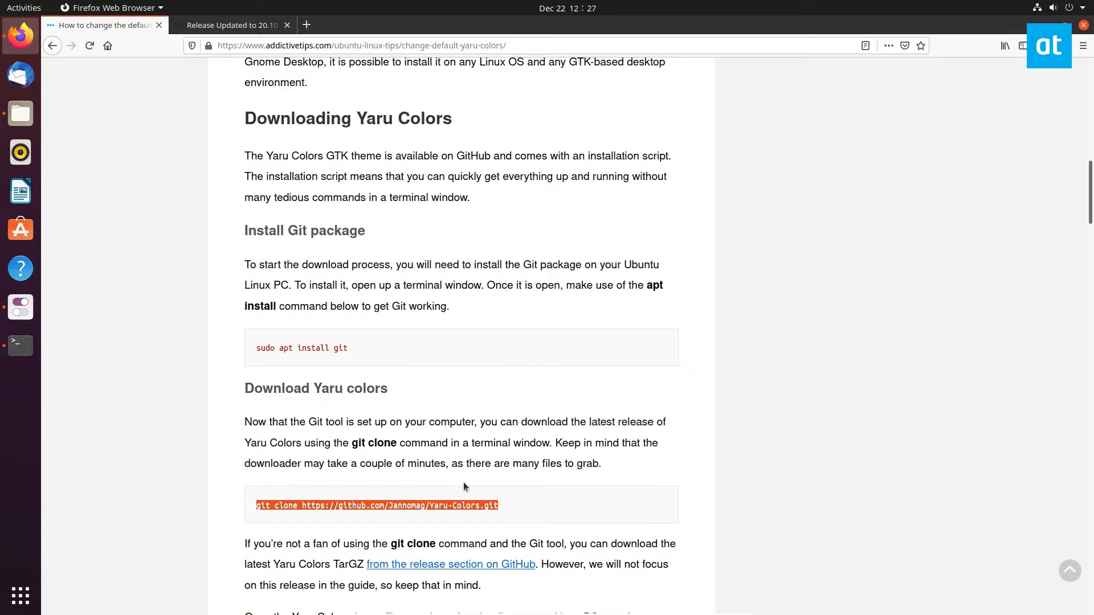
scroll(629, 472, down, 2)
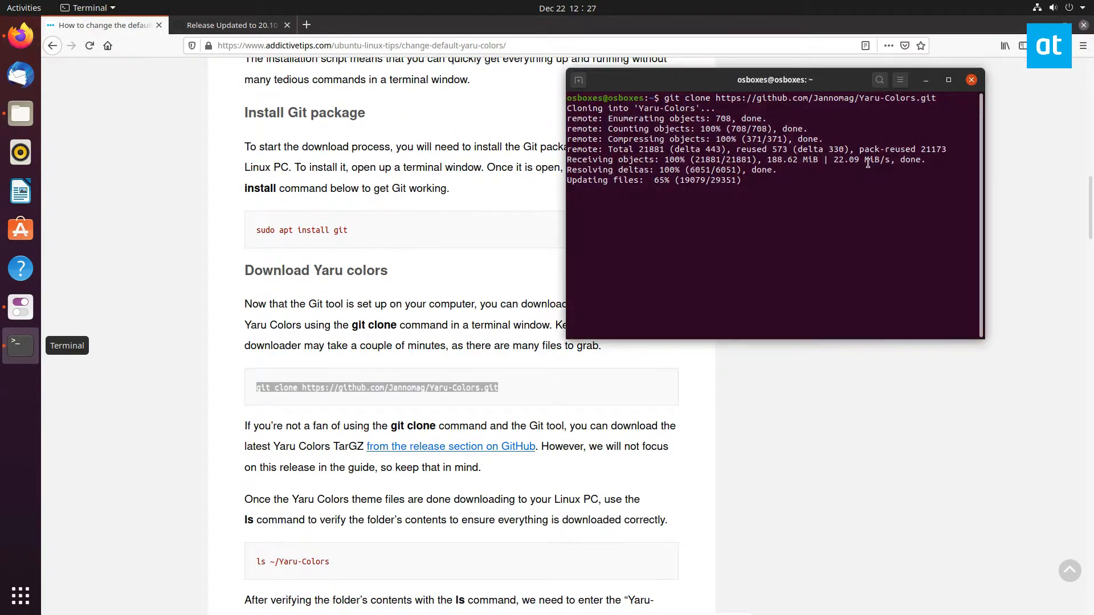
Reposition the terminal lower right and restore Firefox to a smaller window
drag(712, 78, 763, 148)
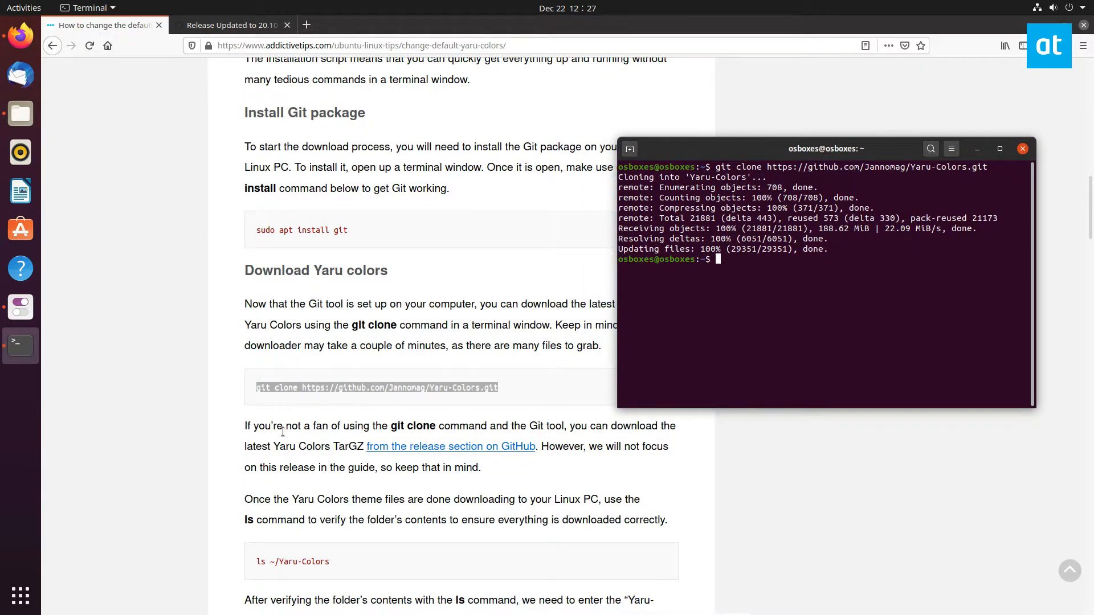
scroll(283, 432, down, 2)
scroll(287, 479, down, 1)
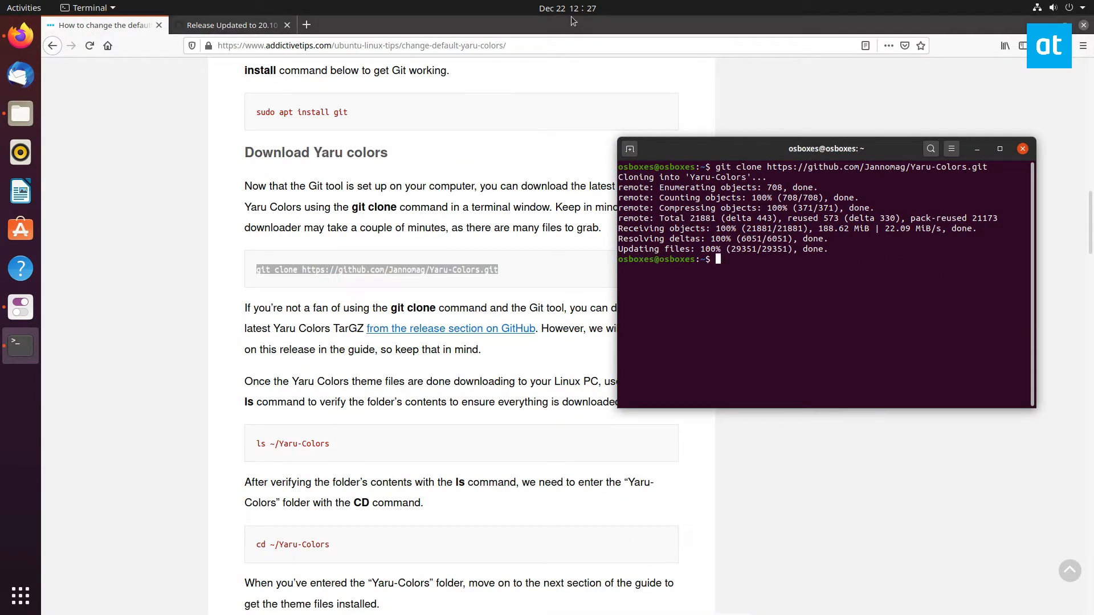
click(343, 197)
double_click(516, 26)
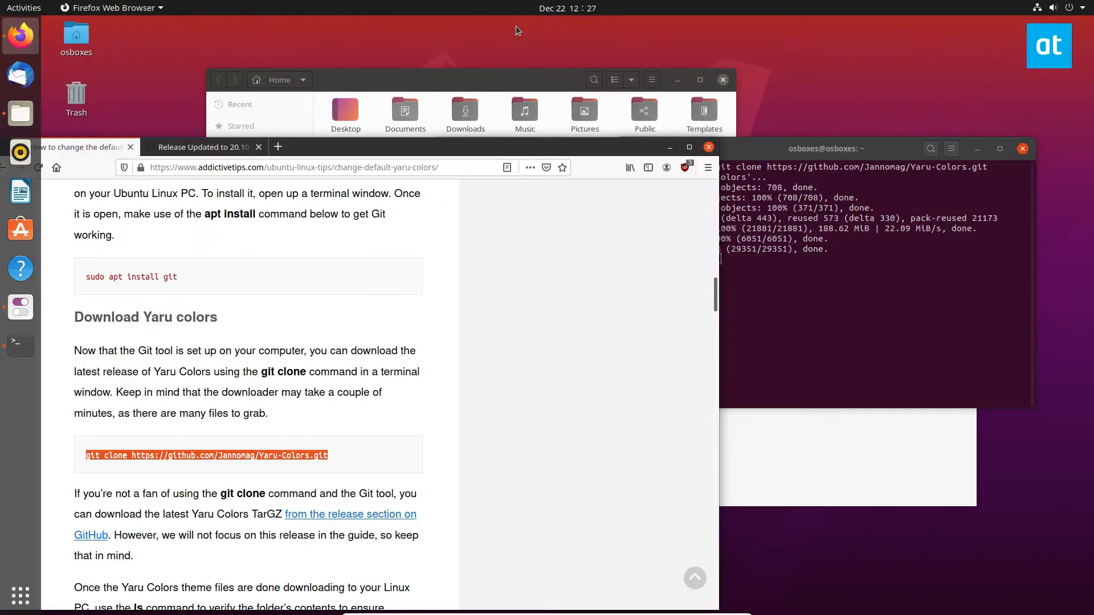
drag(546, 152, 567, 48)
scroll(342, 372, down, 3)
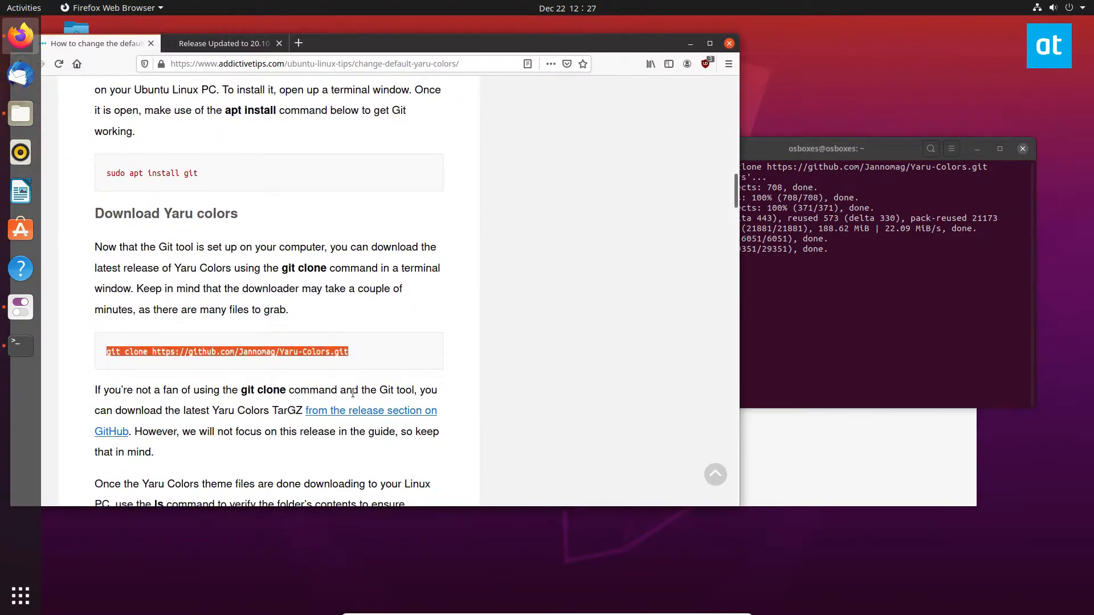
Copy 'ls ~/Yaru-Colors' from the article and run it to list install.sh, Themes and Icons
drag(197, 411, 97, 412)
key(ctrl+c)
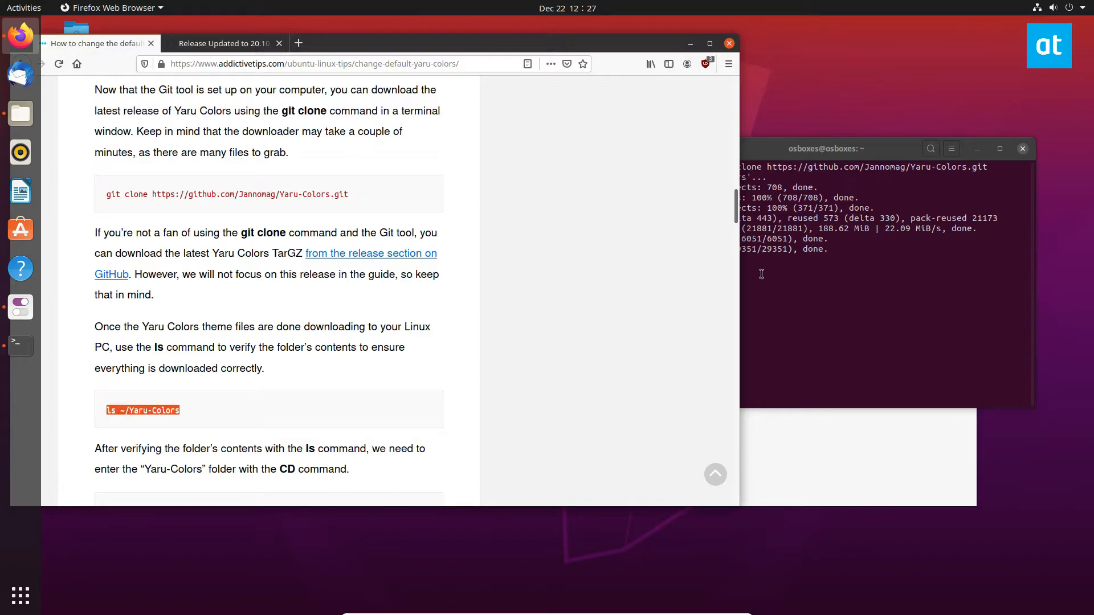
click(761, 273)
key(ctrl+shift+v)
key(Return)
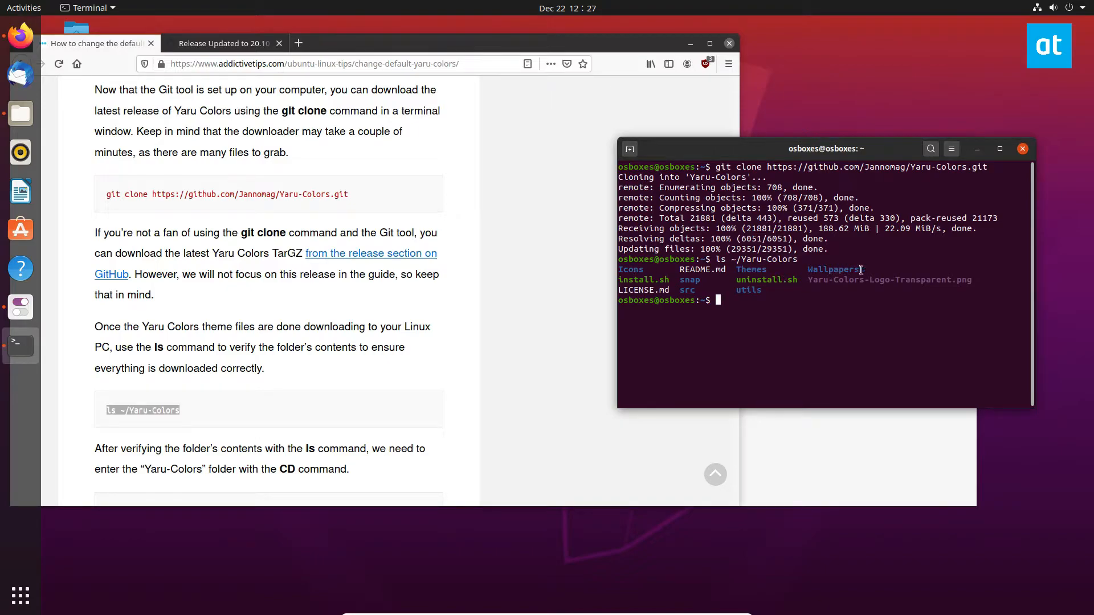
scroll(154, 429, down, 3)
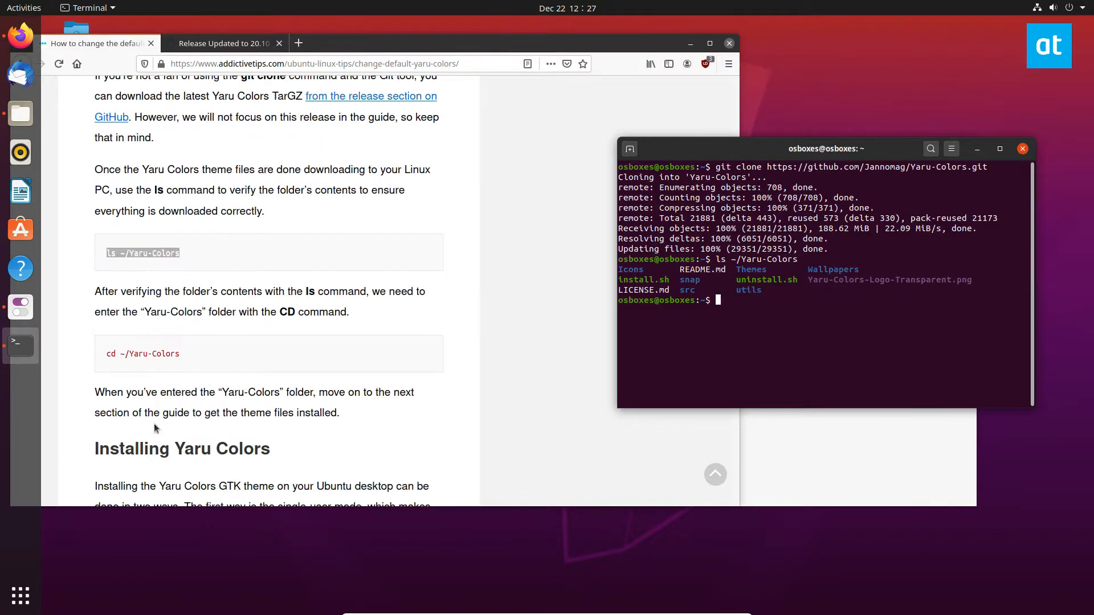
Run 'cd ~/Yaru-Colors' copied from the article, then copy './install.sh' ready to paste at the prompt
drag(182, 354, 109, 353)
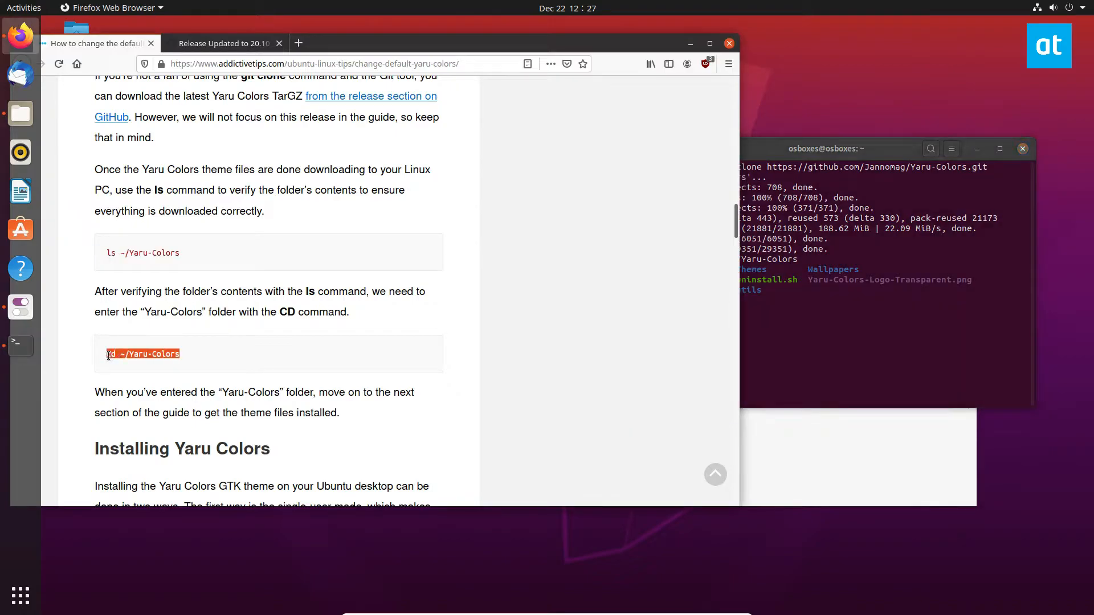
click(824, 344)
text(cd ~/Yaru-Colors)
key(Return)
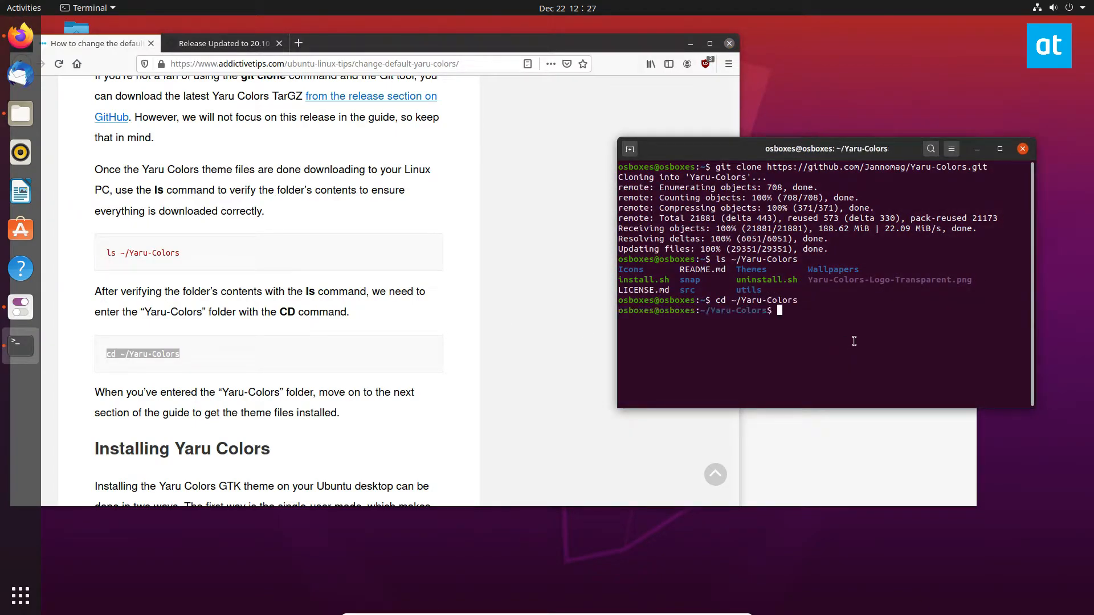
scroll(299, 332, down, 3)
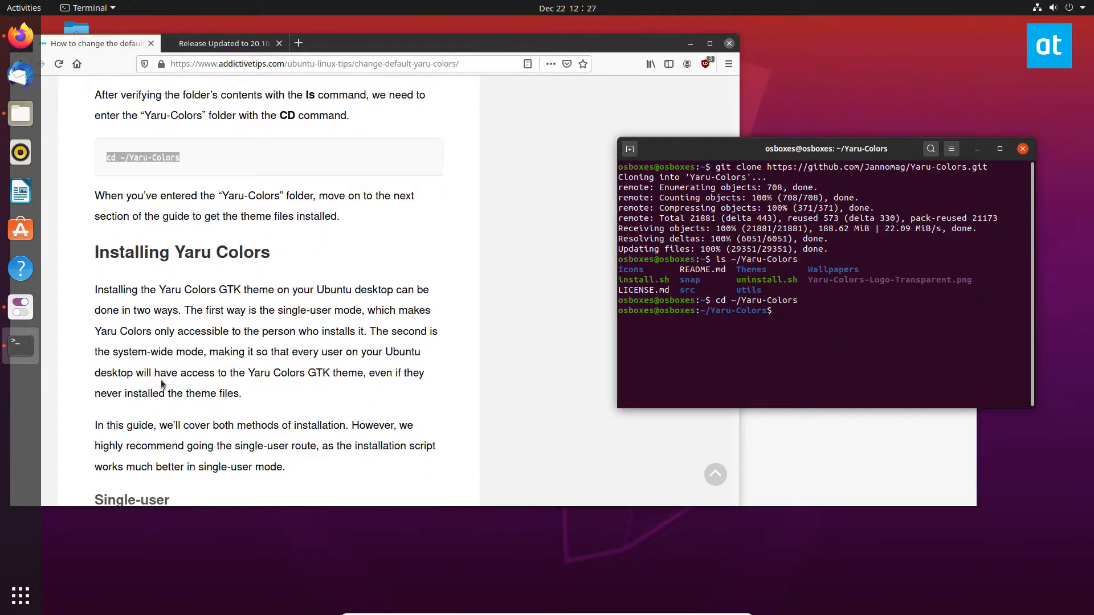
scroll(170, 387, down, 3)
scroll(169, 384, down, 3)
scroll(171, 378, down, 3)
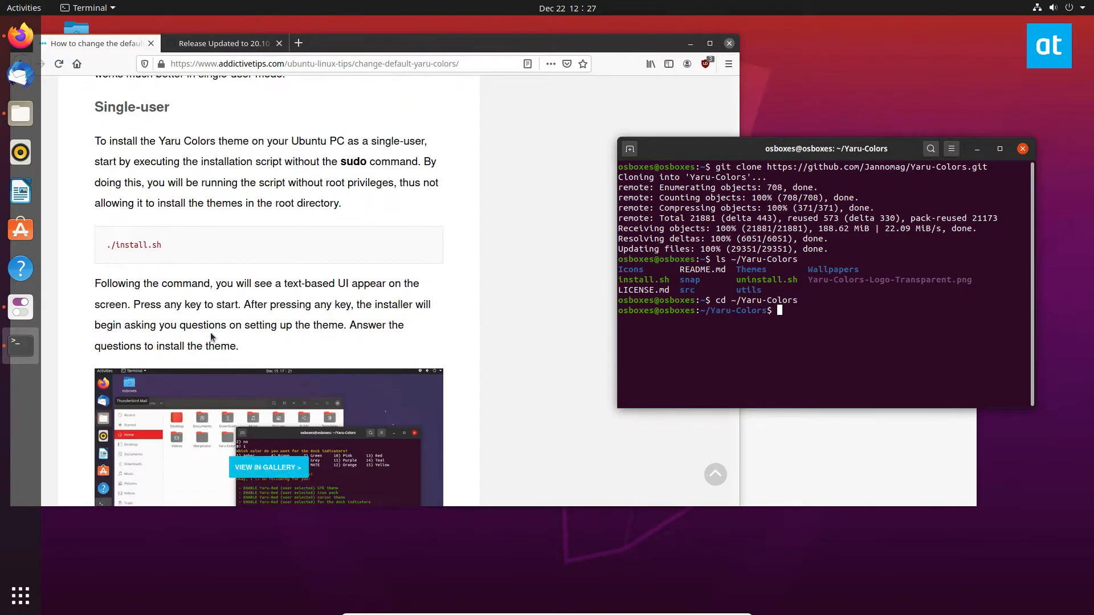
scroll(216, 322, down, 2)
scroll(216, 295, up, 3)
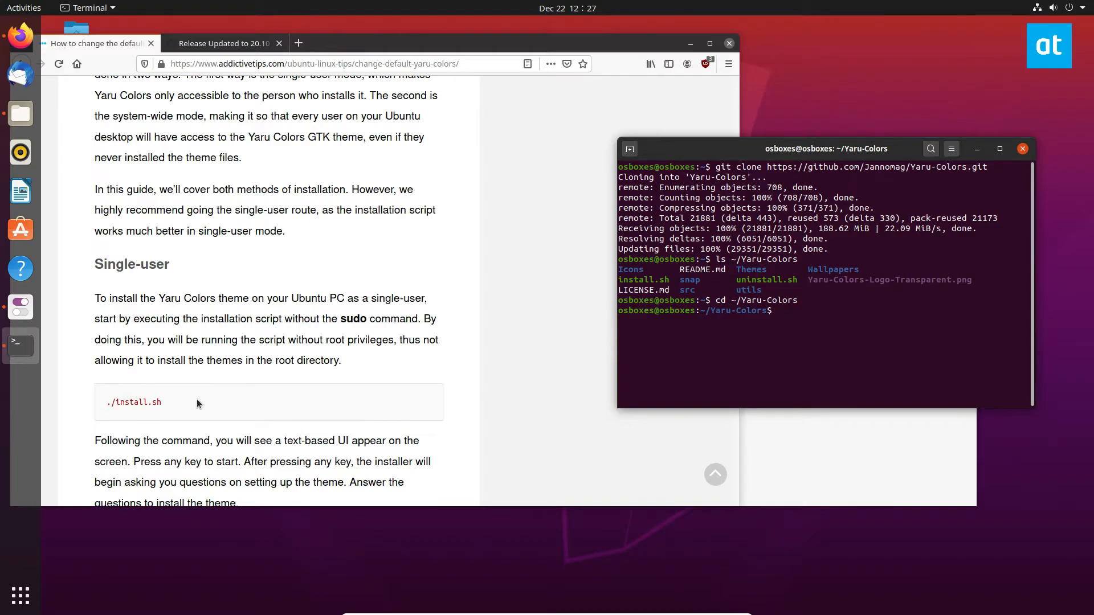
drag(196, 400, 95, 401)
click(822, 317)
Run ./install.sh, maximize the terminal and start the Yaru-Colors installer past its note
text(./install.sh)
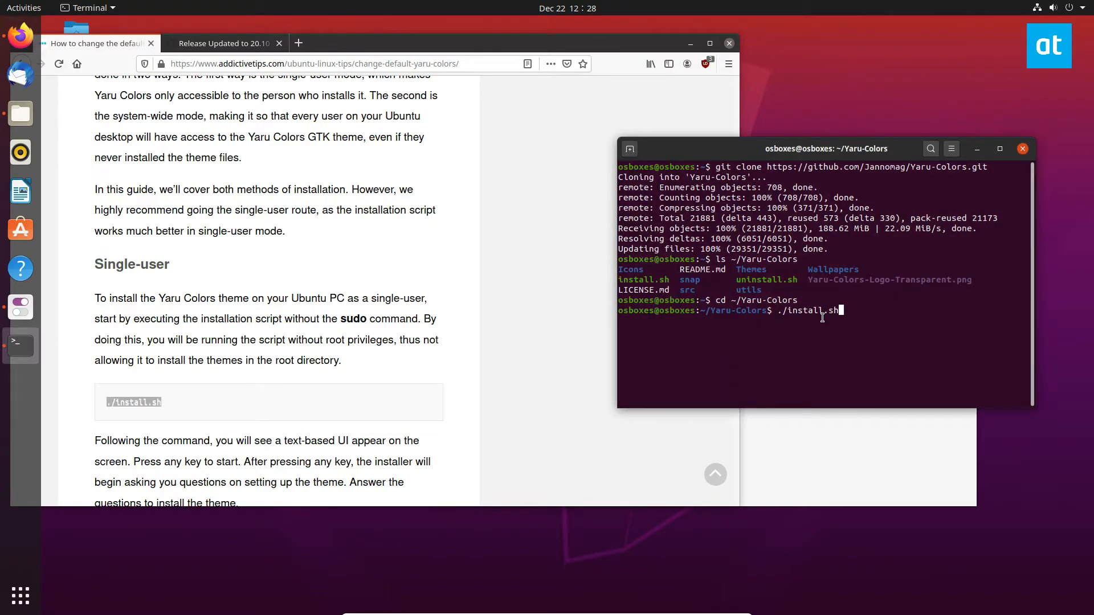
key(Return)
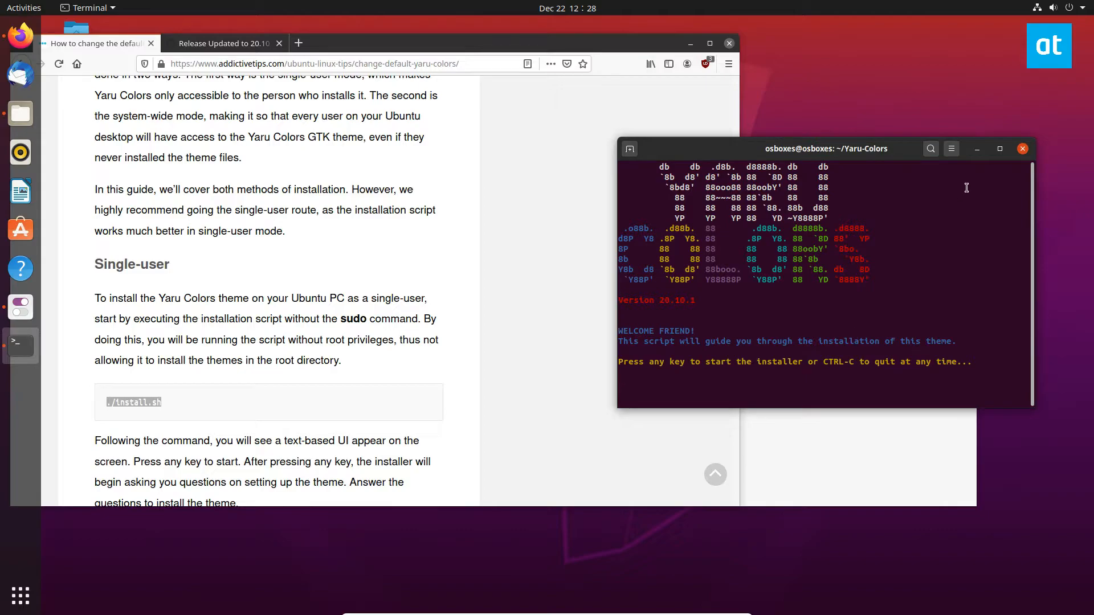
click(999, 149)
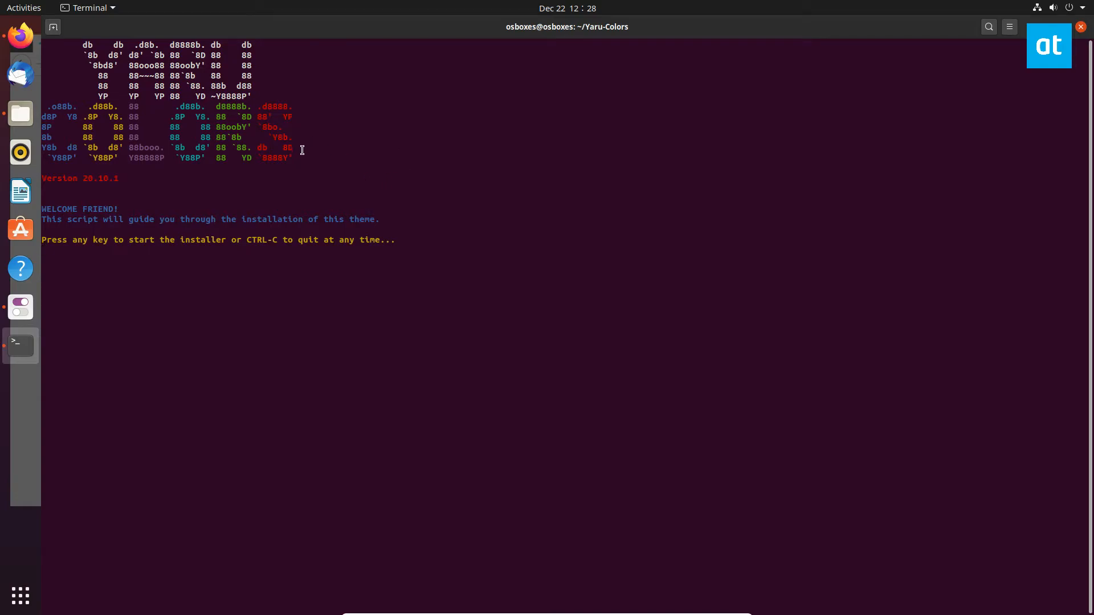
key(Return)
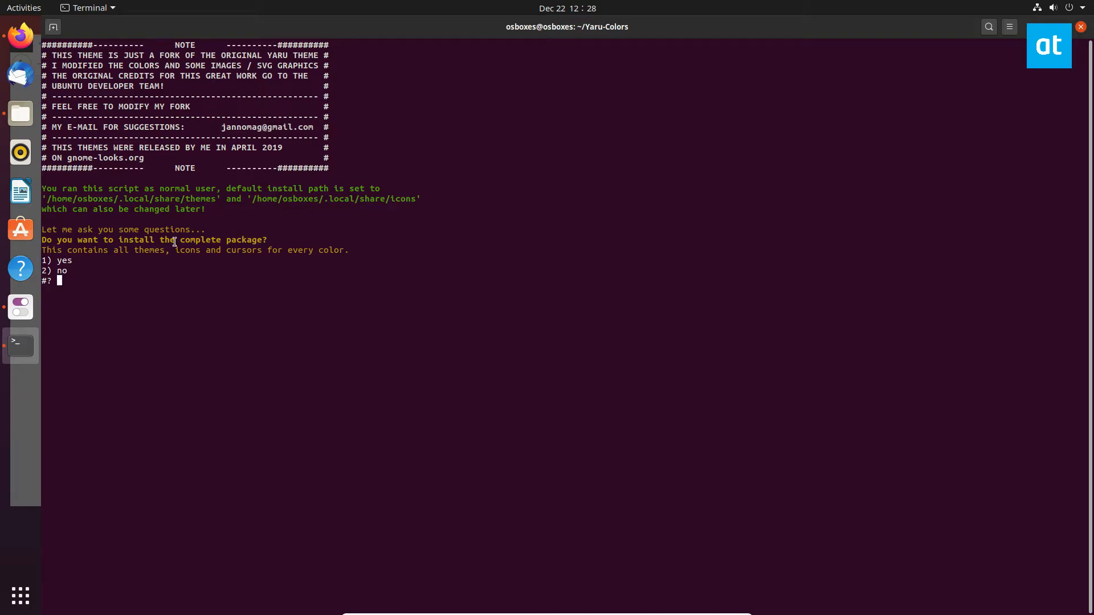
text(1)
Answer 1 to install the complete package and confirm the summary
key(Return)
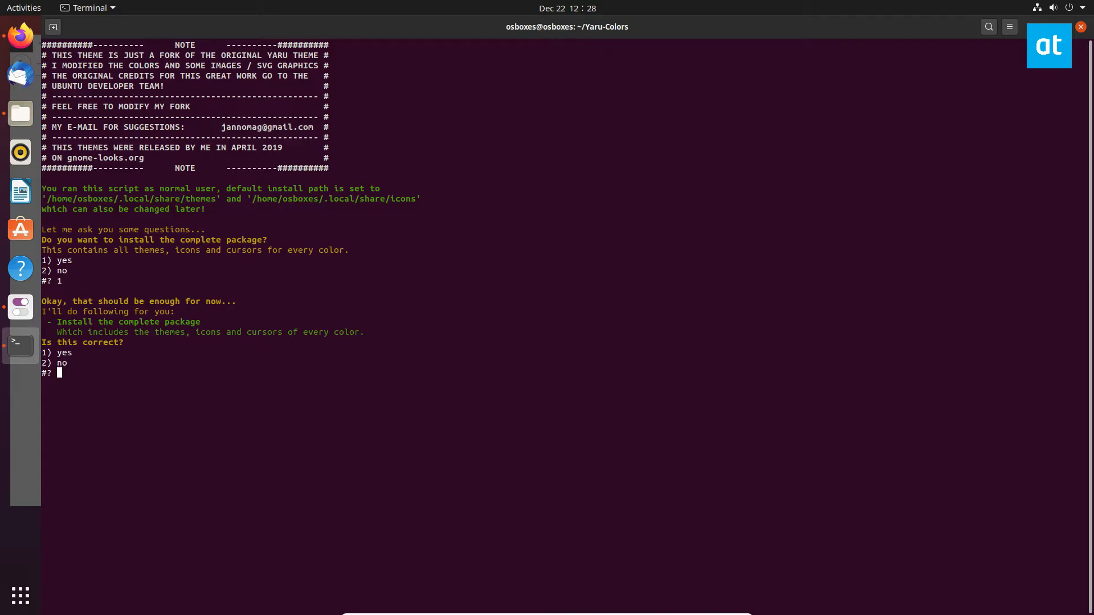
text(1)
key(Return)
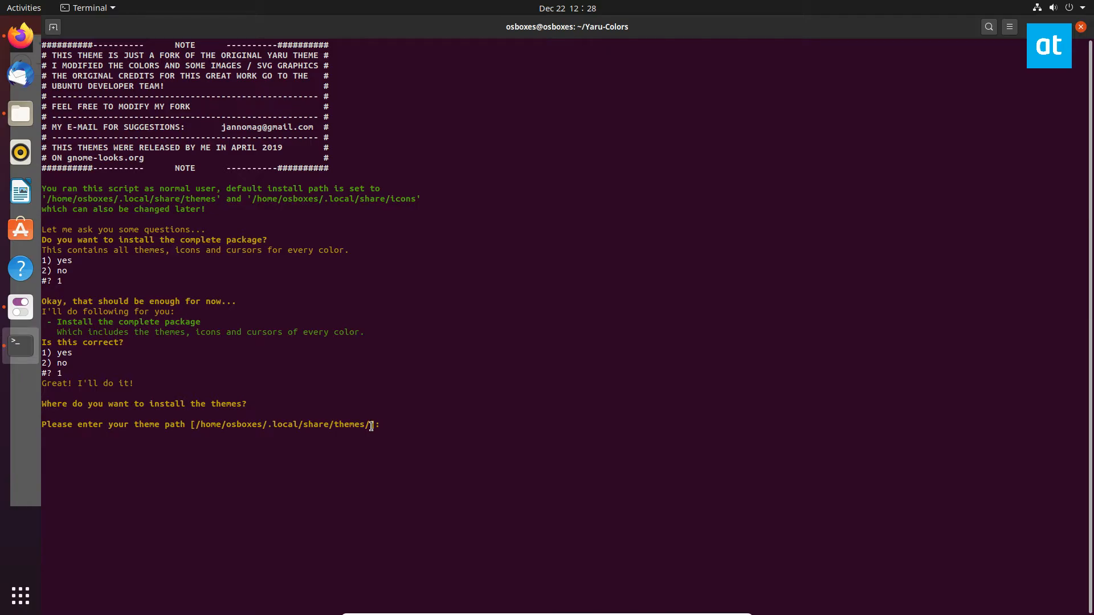
Accept the default theme and icon install paths so the installer copies everything
drag(370, 425, 194, 426)
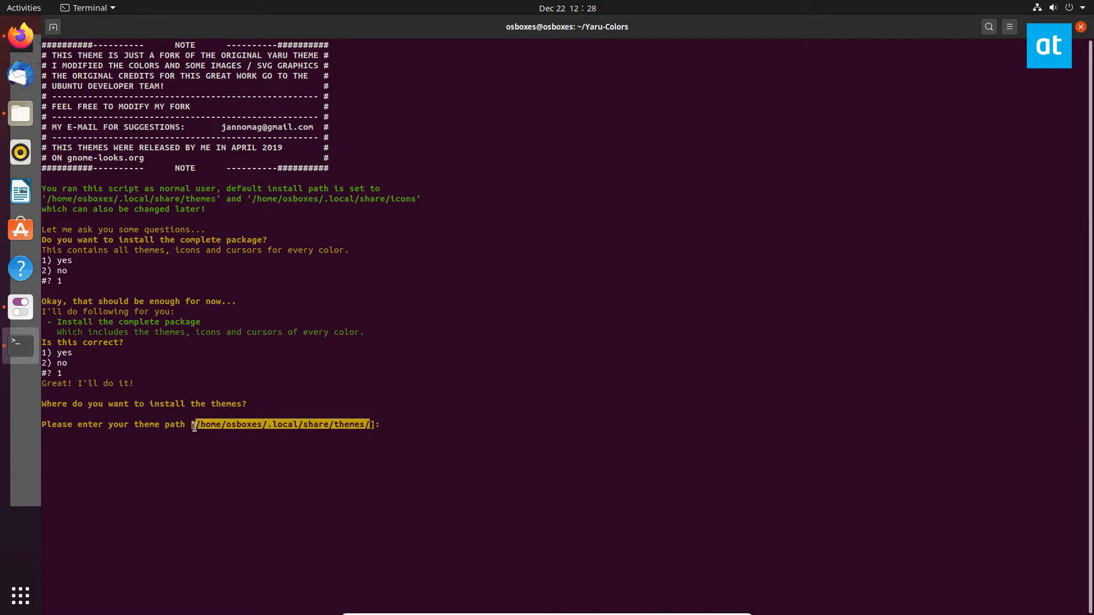
click(221, 460)
key(Return)
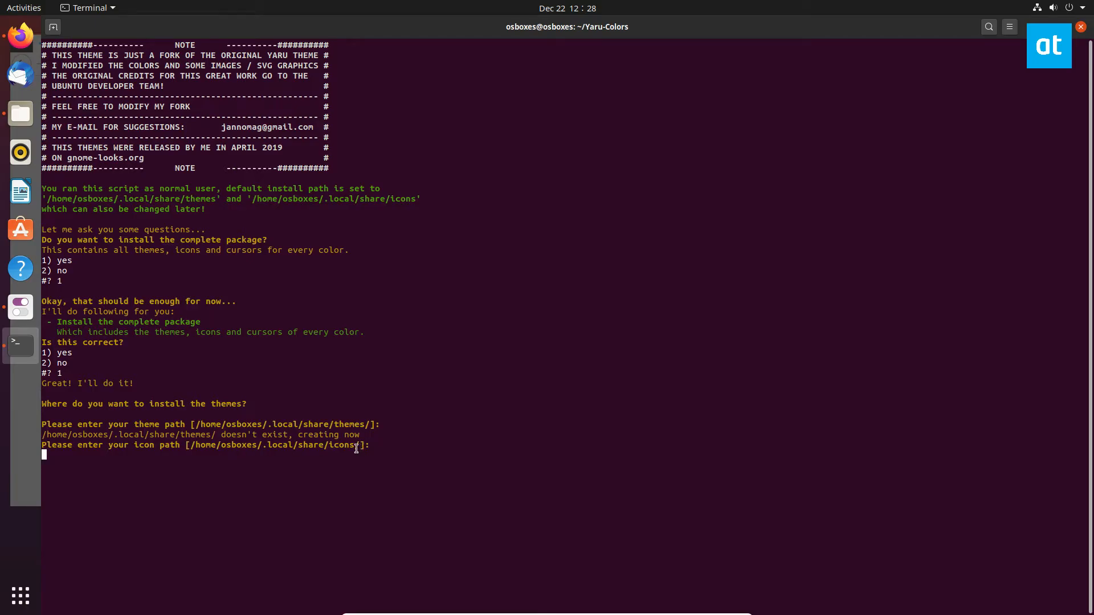
triple_click(268, 449)
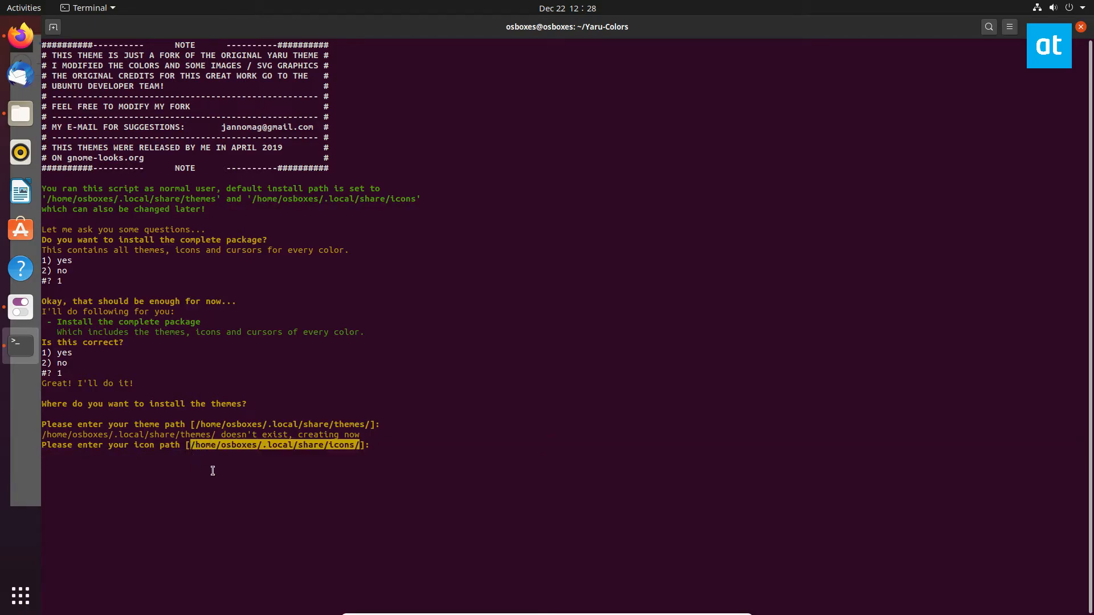
click(213, 469)
key(Return)
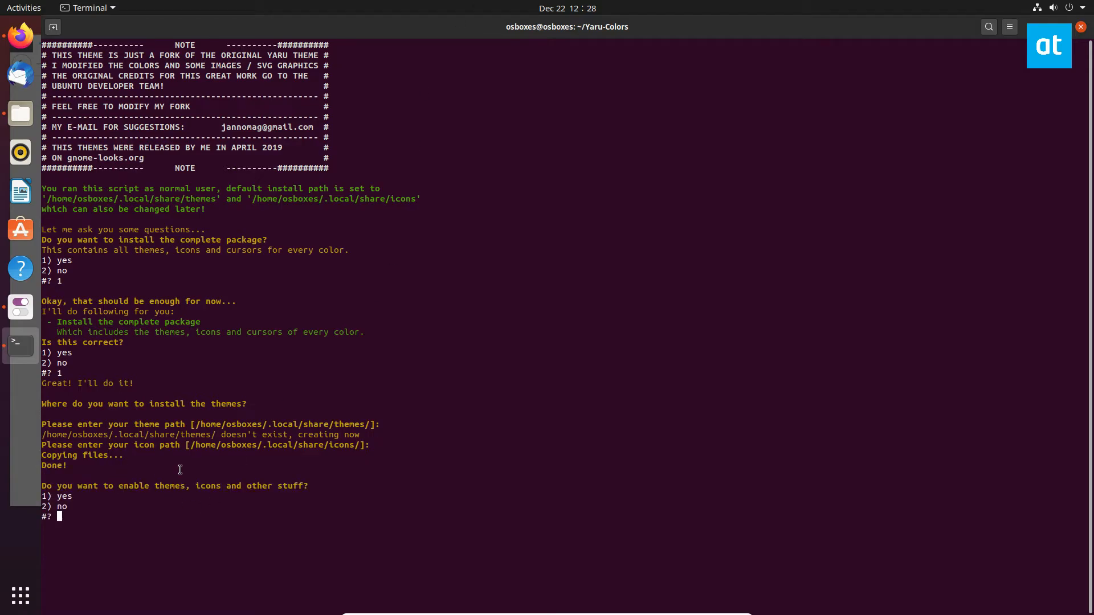
text(1)
Enable themes and choose the normal GTK variant in Red (13)
key(Return)
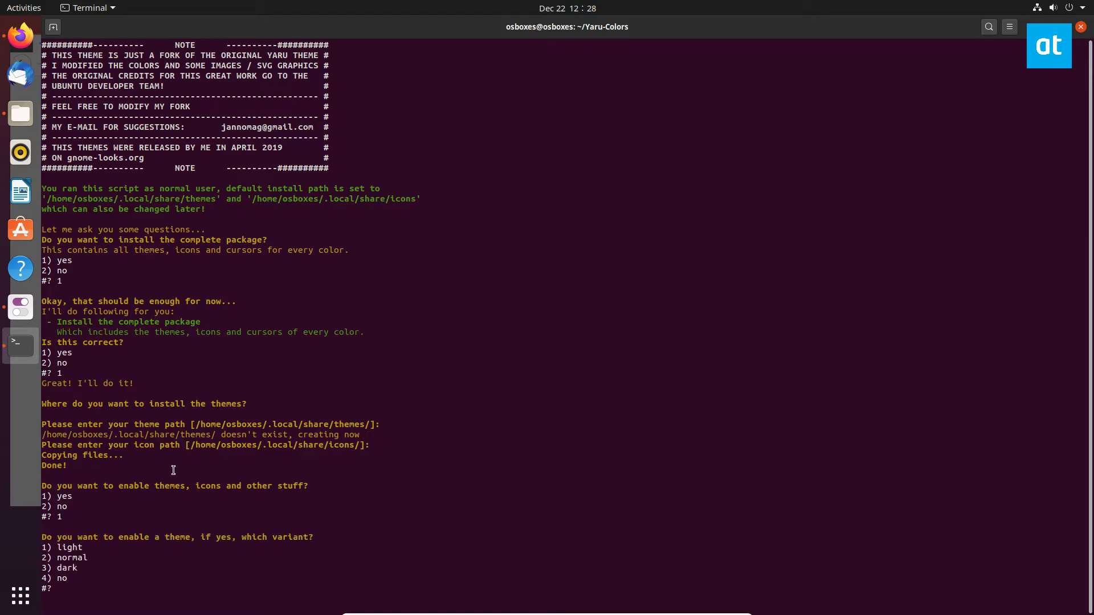
text(2)
key(Return)
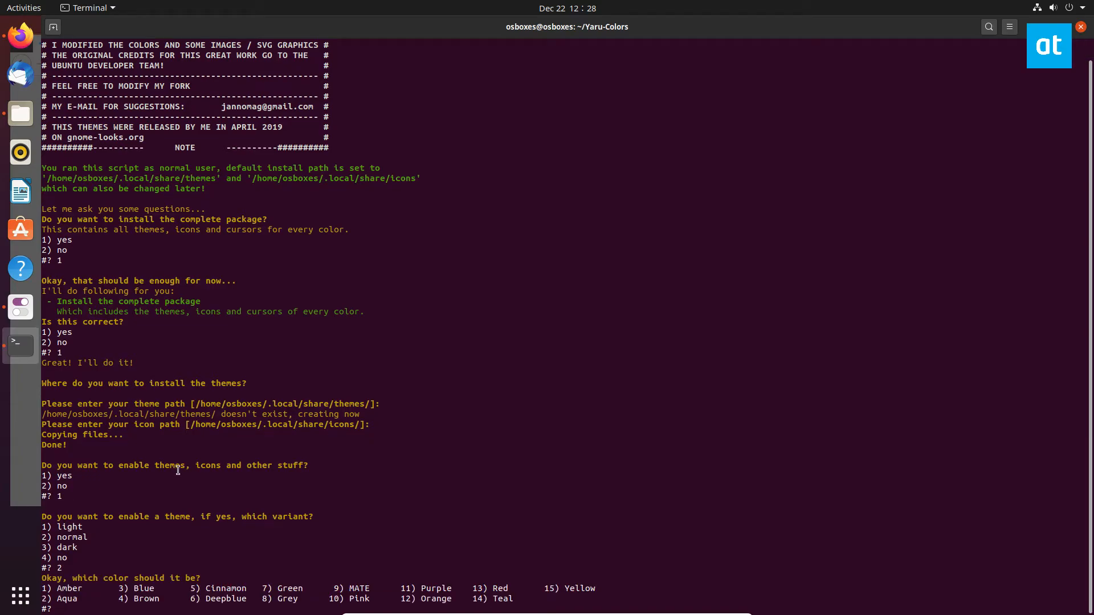
text(1)
text(3)
key(Return)
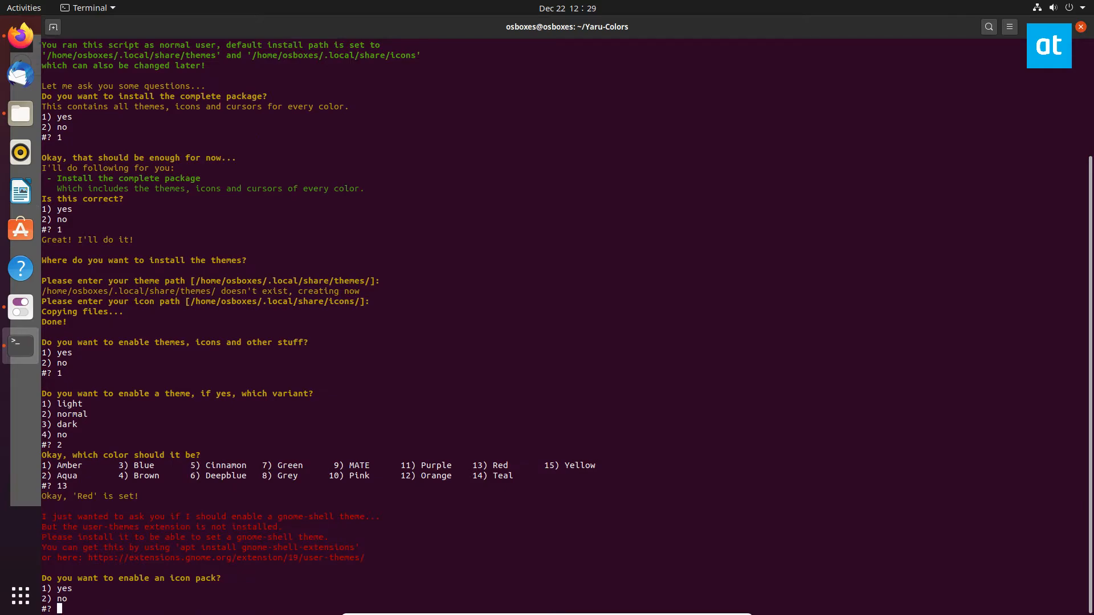
text(1)
Enable the icon pack, cursor theme and dock indicators, each in Red (13)
key(Return)
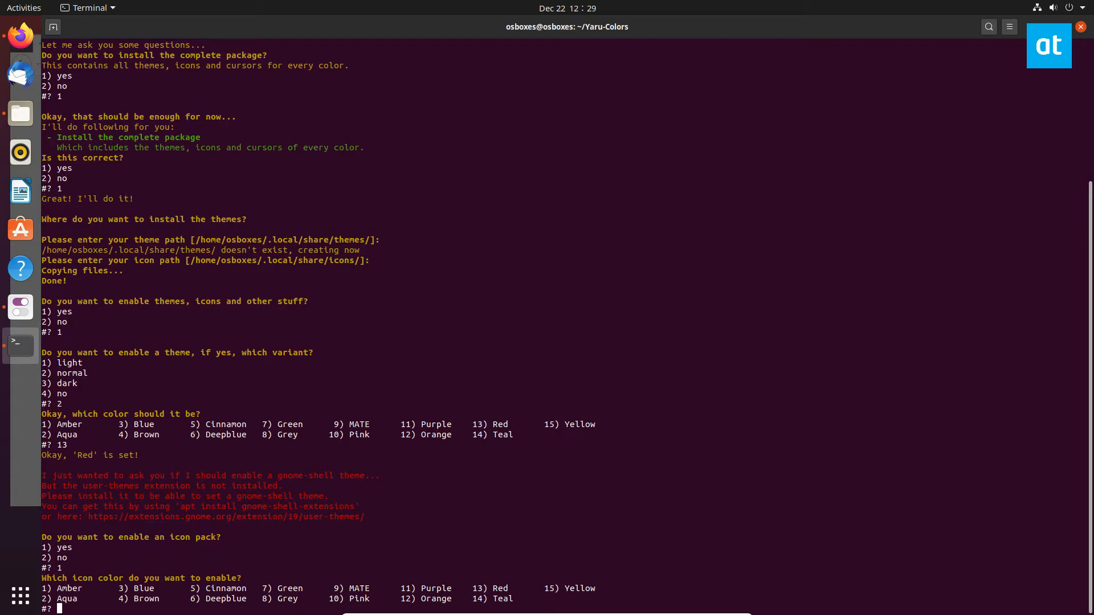
text(13)
key(Return)
text(1)
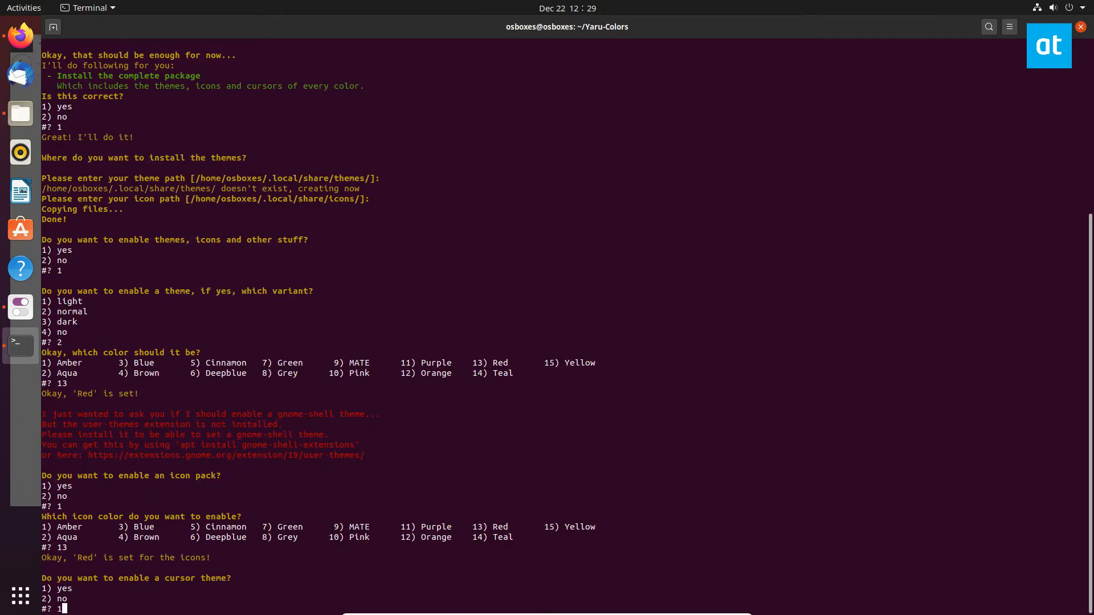
key(Return)
text(13)
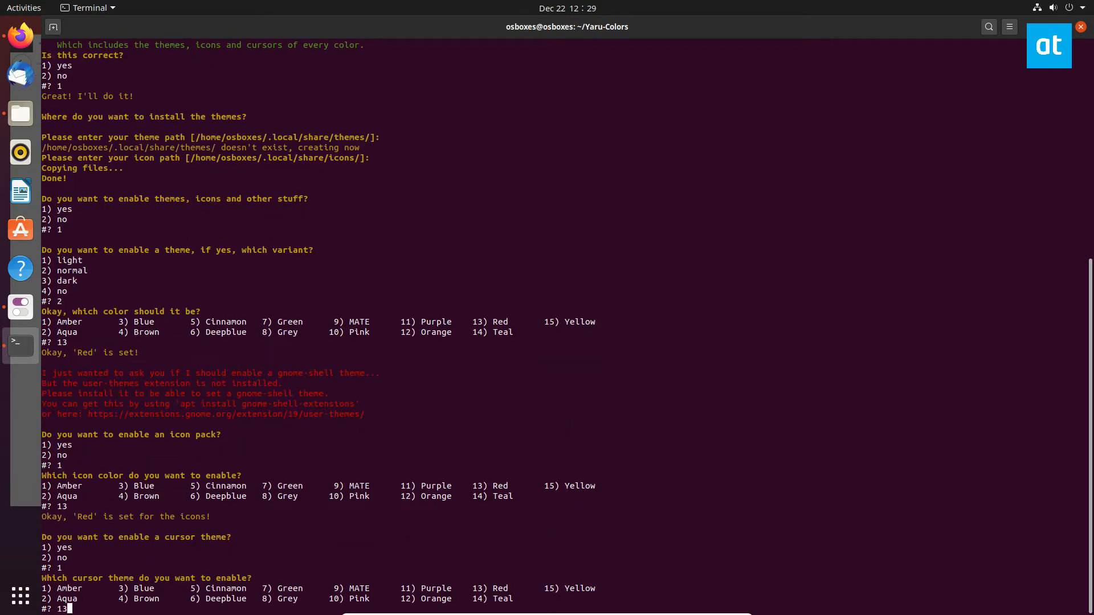
key(Return)
text(1)
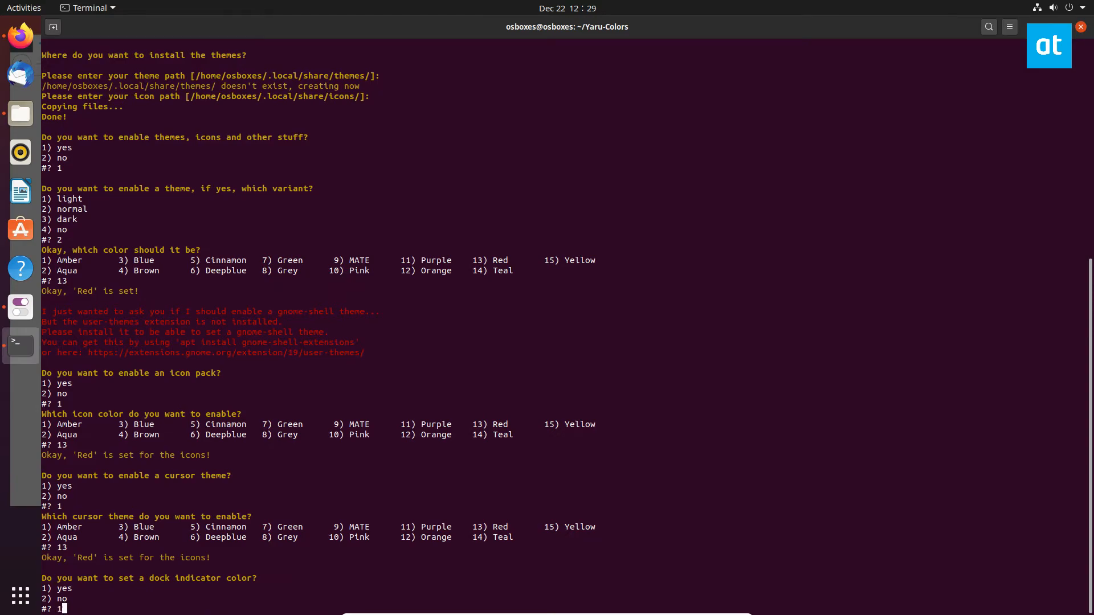
key(Return)
text(13)
key(Return)
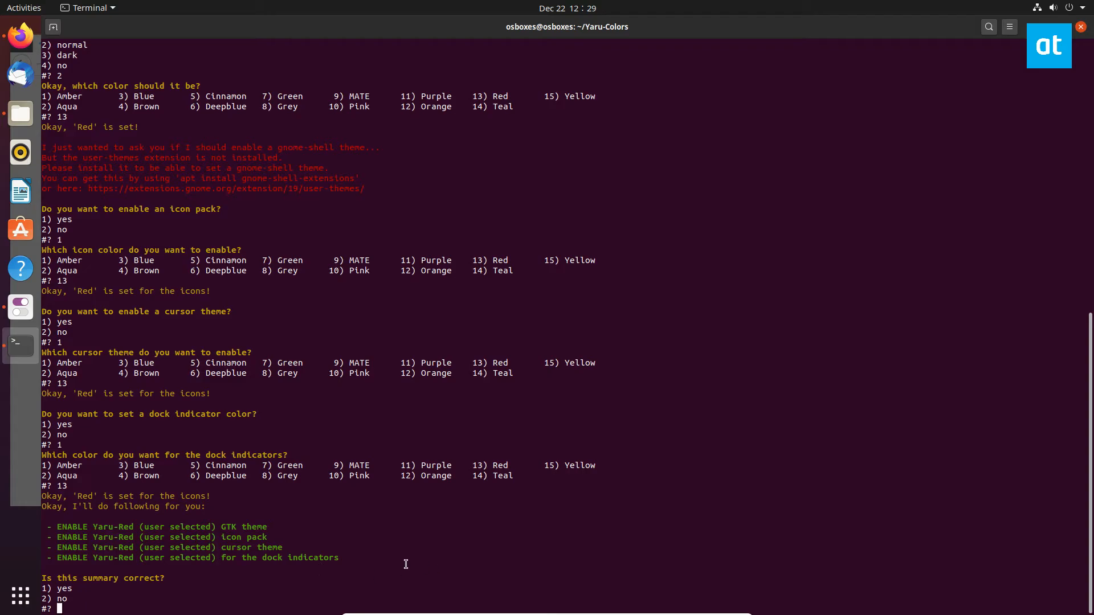
Review the four ENABLE Yaru-Red summary lines and confirm with 1
drag(363, 558, 48, 528)
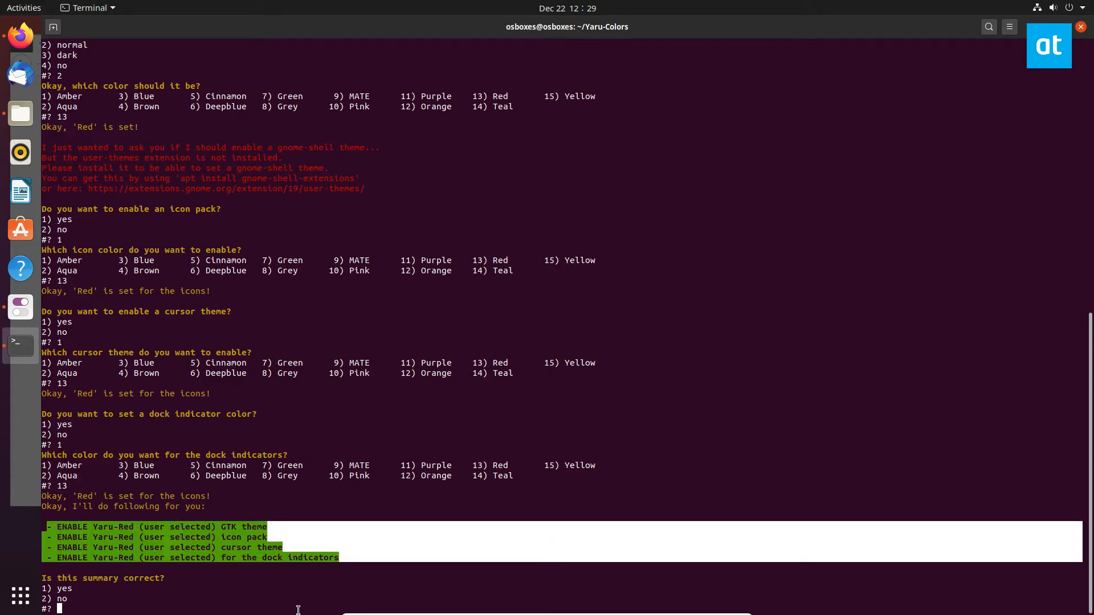
click(79, 524)
text(1)
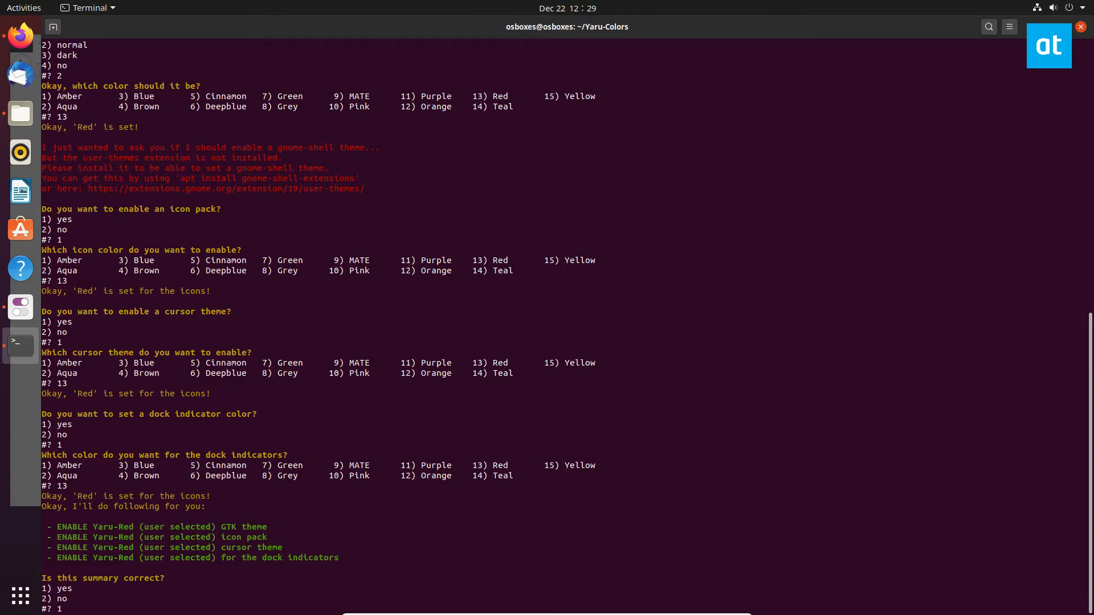
key(Return)
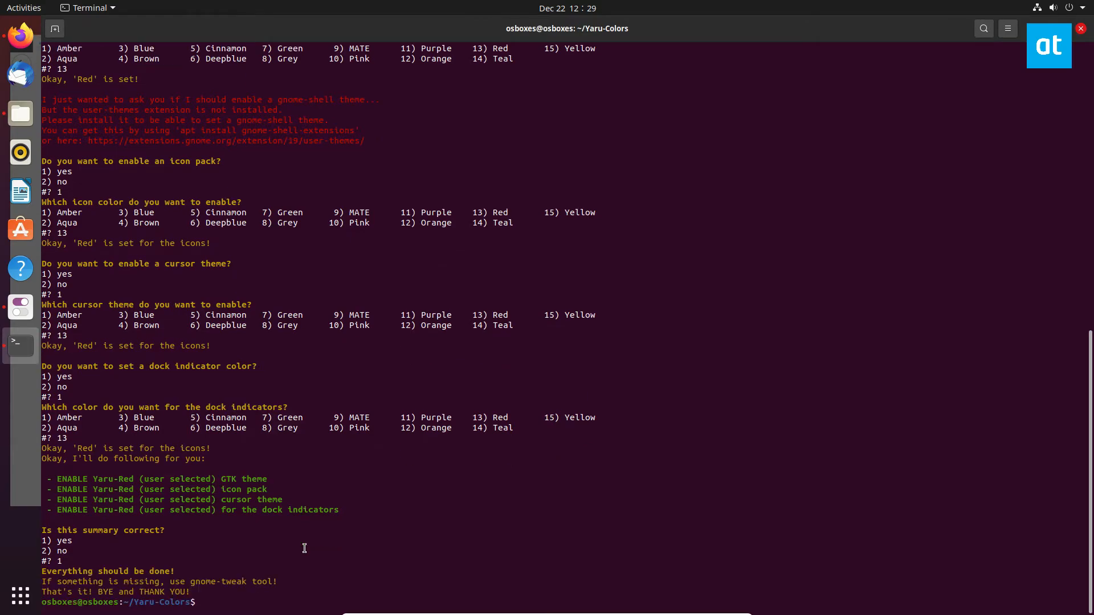
Close the terminal, move Firefox aside, bring Files forward and enter the Activities overview
click(1081, 28)
drag(441, 41, 655, 113)
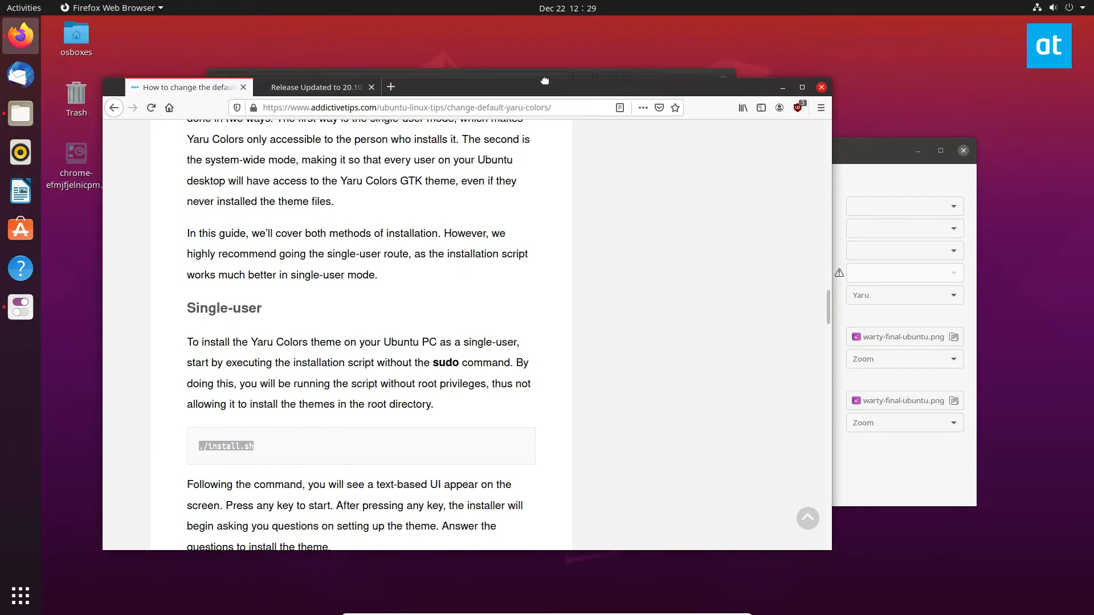
click(509, 80)
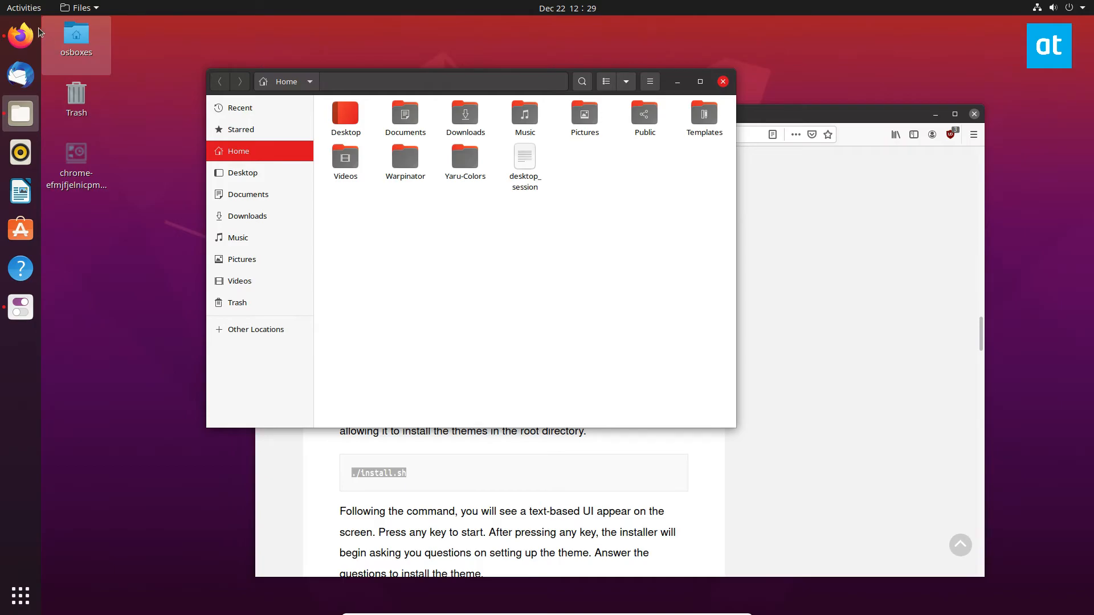
click(28, 12)
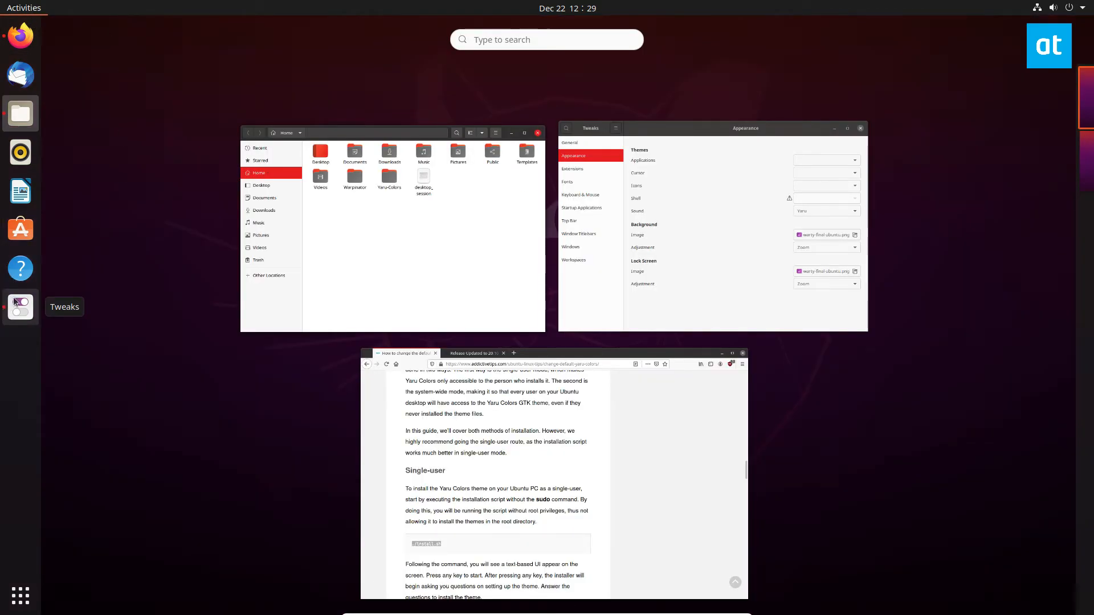
text(ter)
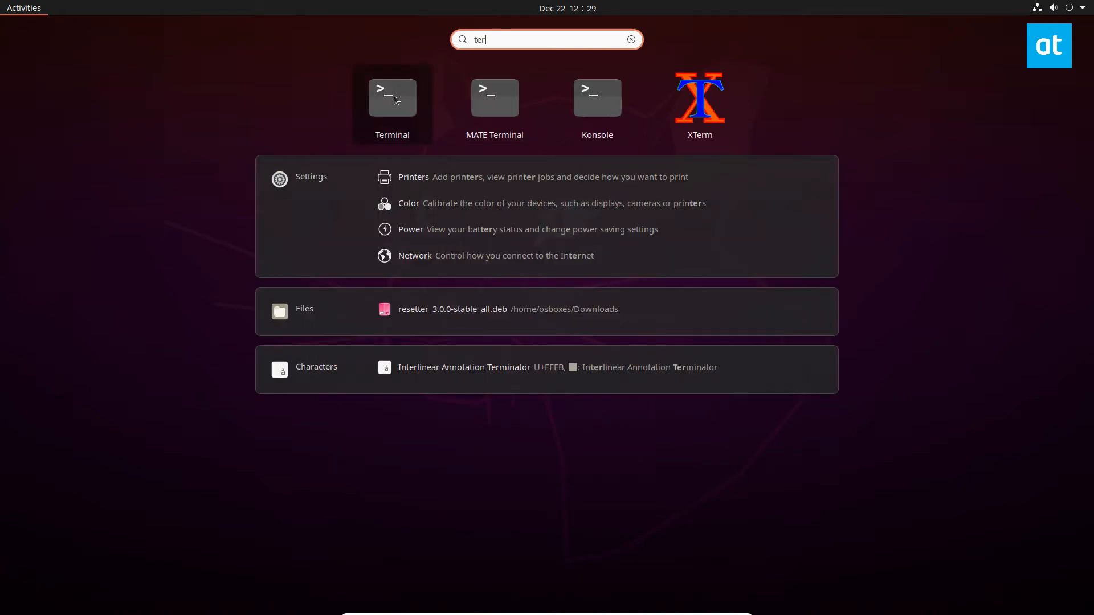
Launch a new Terminal from search, centre it and maximize it
click(394, 95)
mouse_move(214, 31)
mouse_down()
mouse_move(378, 115)
mouse_move(467, 217)
mouse_up()
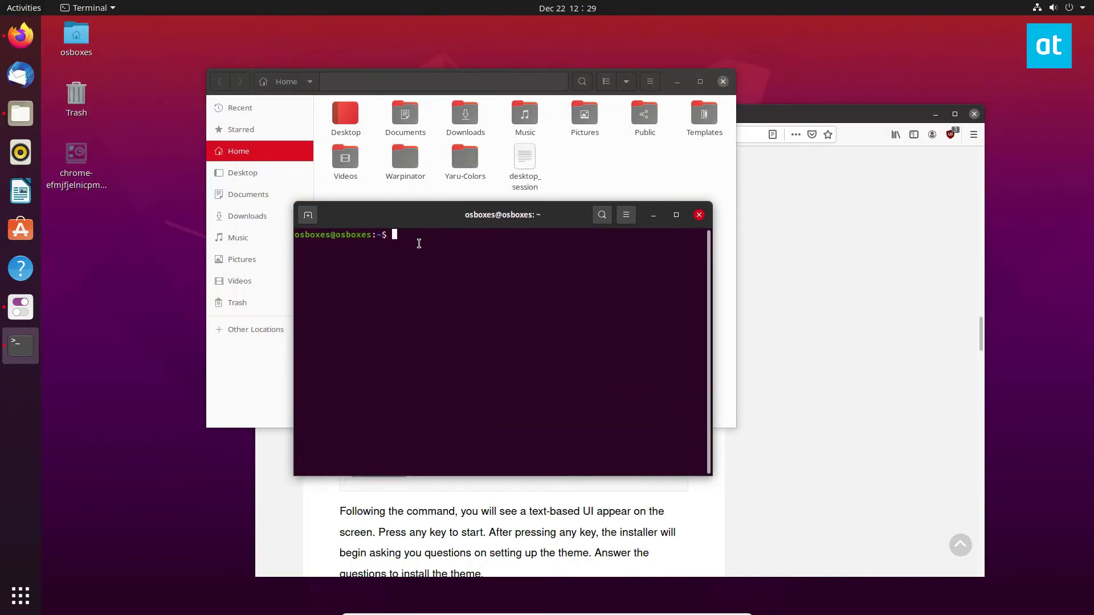
click(626, 215)
click(684, 218)
Dismiss the calendar panel, restore the terminal to a window and close it
click(581, 8)
click(591, 8)
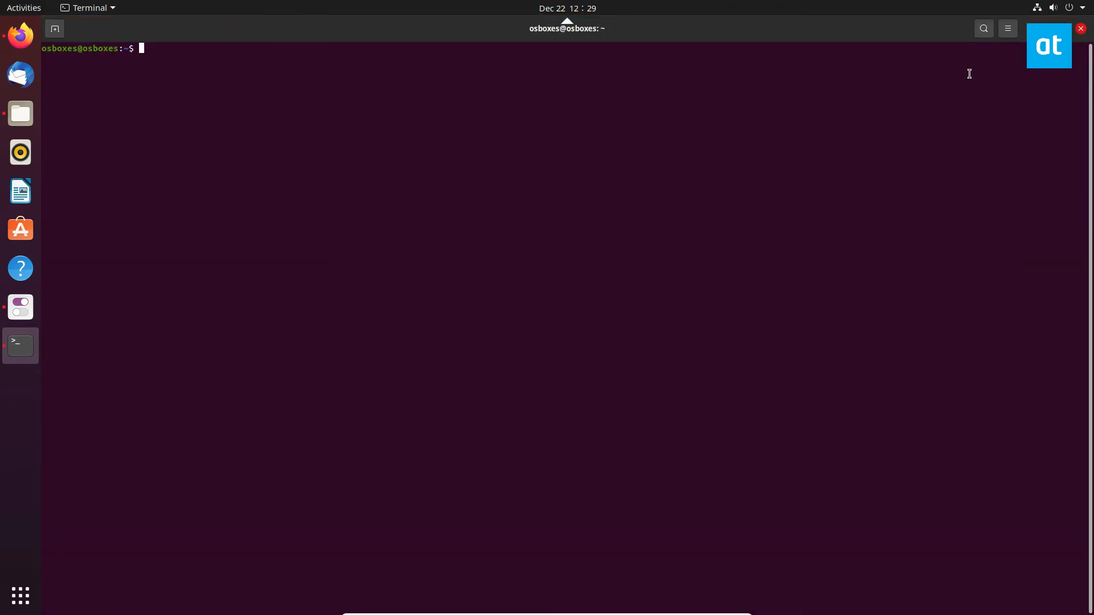
key(super+Down)
click(784, 138)
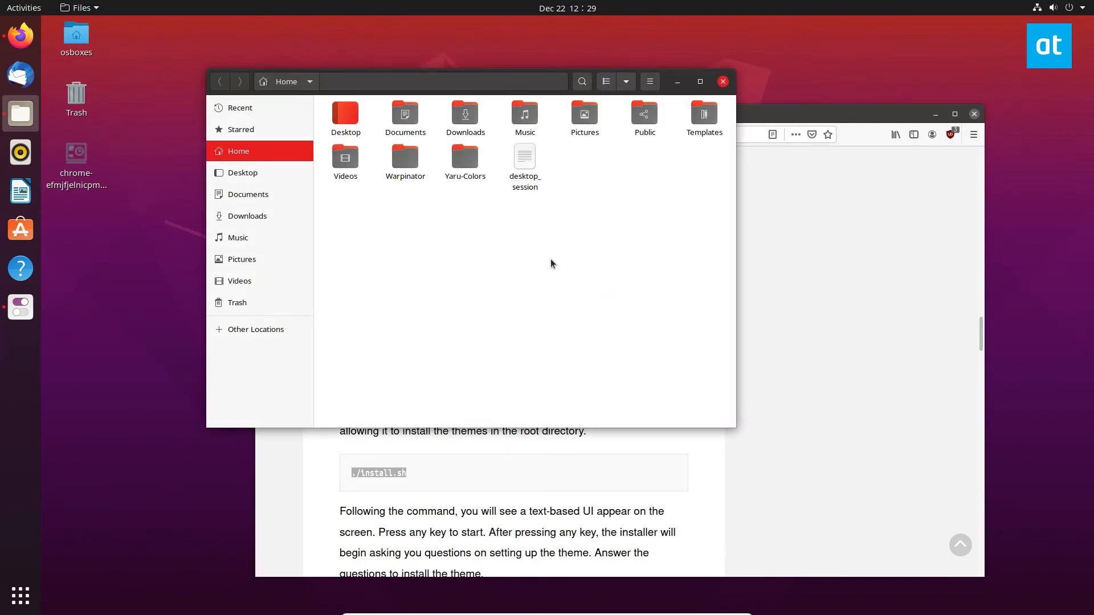
double_click(581, 119)
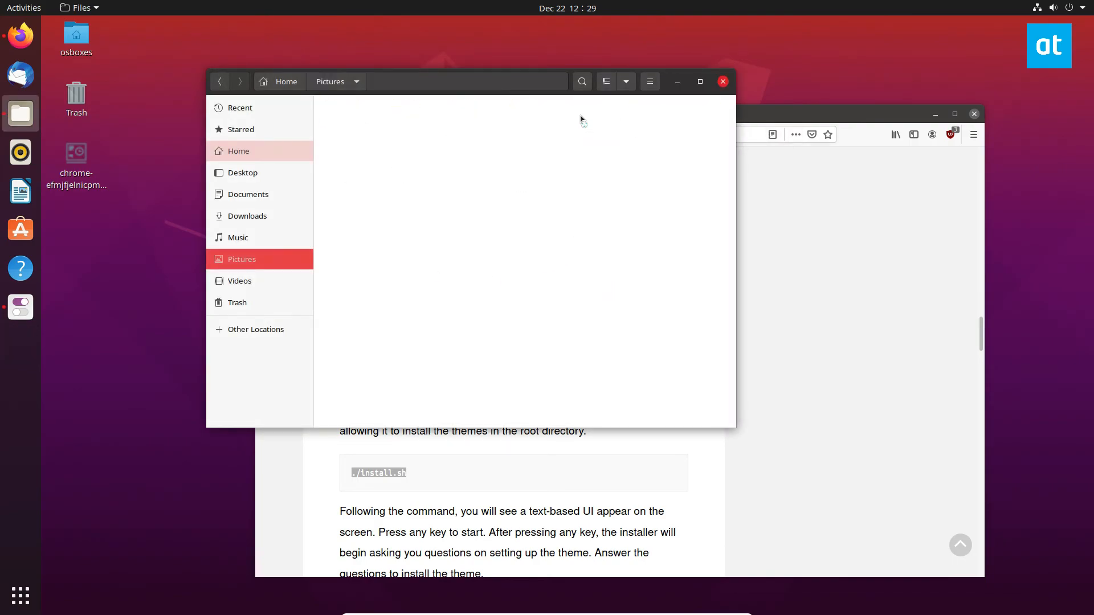
key(alt+Left)
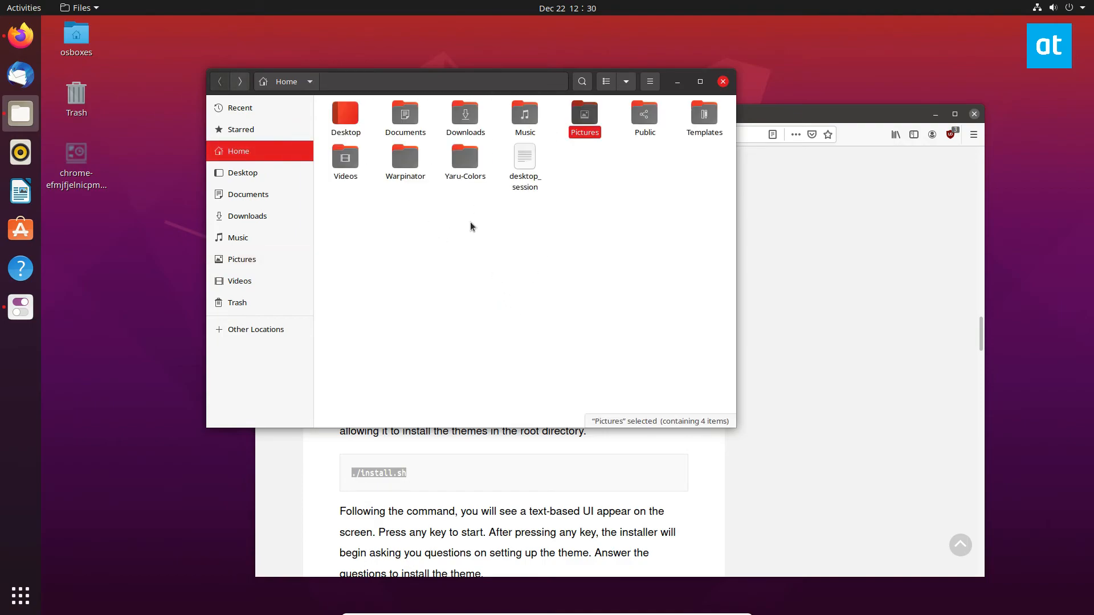
click(379, 235)
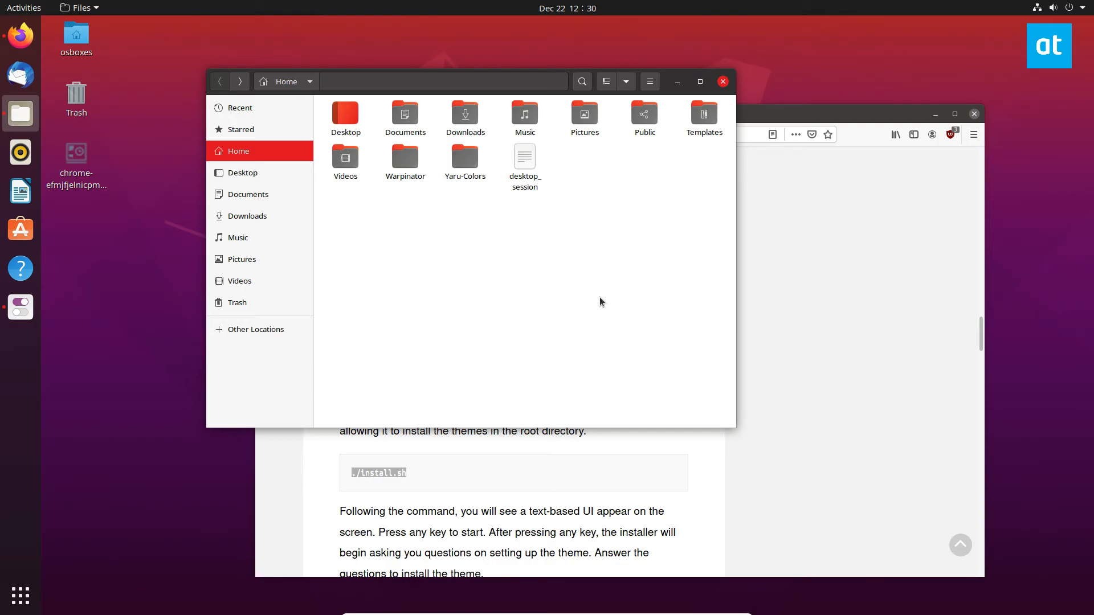
key(alt+Tab)
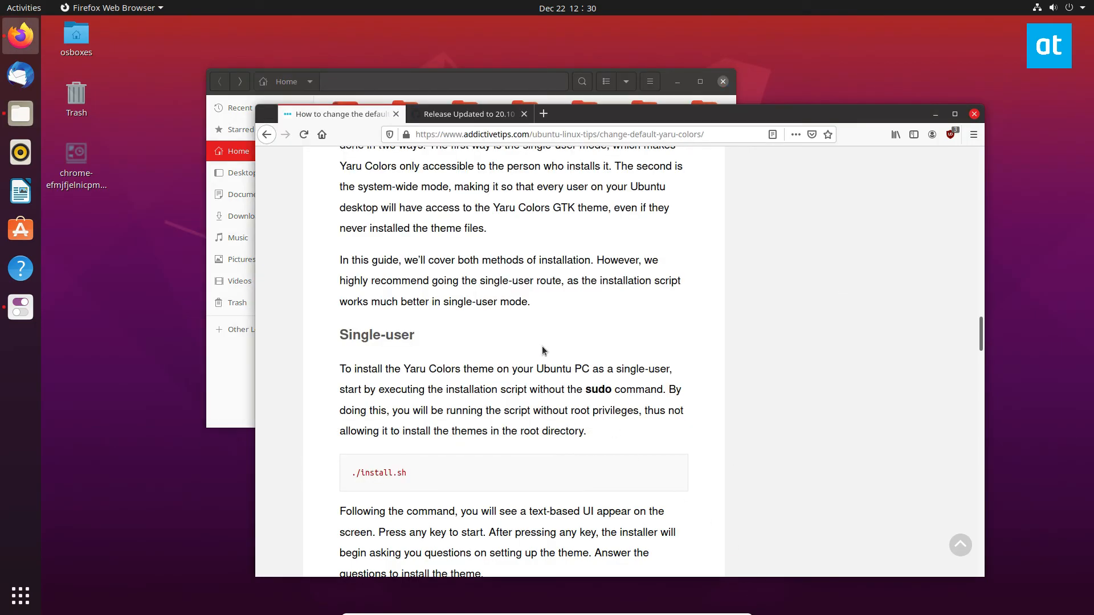
scroll(598, 278, up, 2)
scroll(584, 302, up, 3)
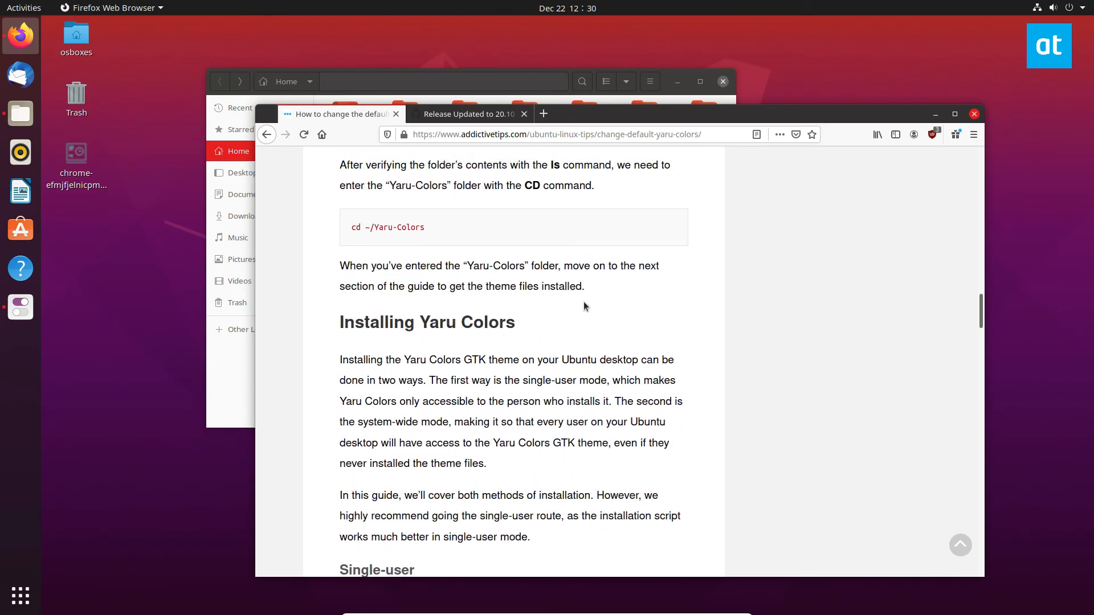
click(670, 95)
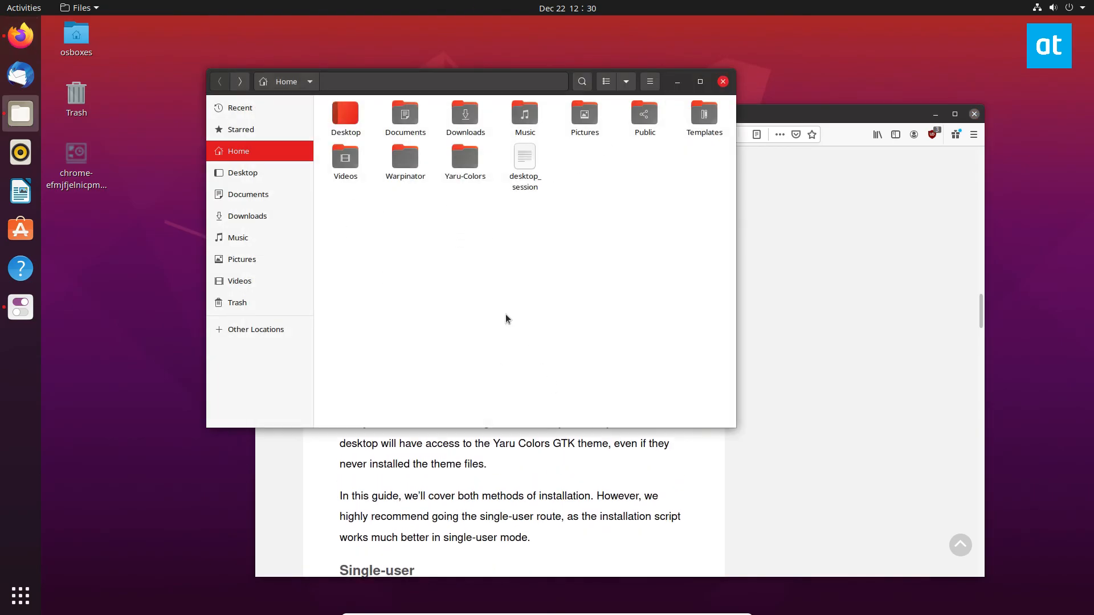